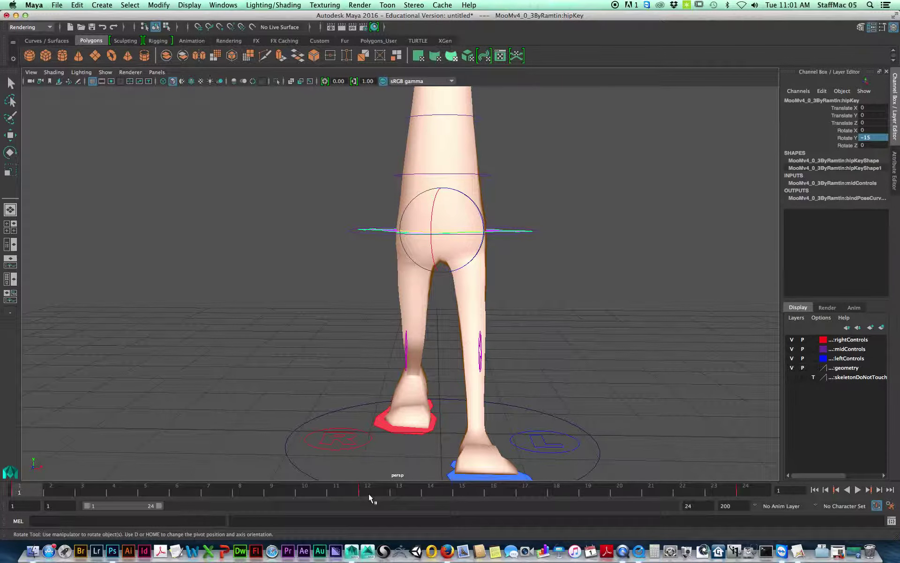
Step: Go to frame 6 and set the hip control's Rotate Z to 6
key("alt+v")
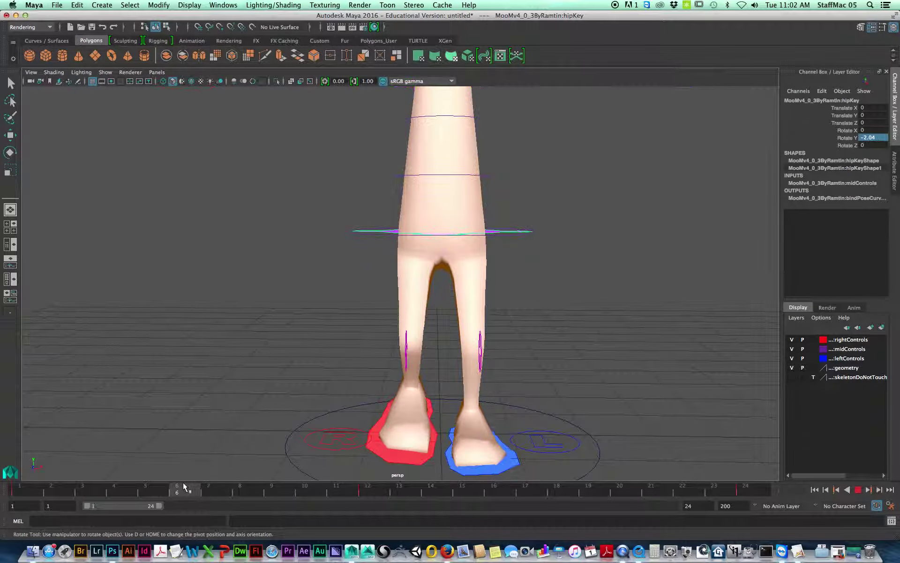
mouse_move(184, 483)
left_mouse_down()
mouse_move(0, 476)
mouse_move(203, 490)
mouse_move(190, 494)
left_mouse_up()
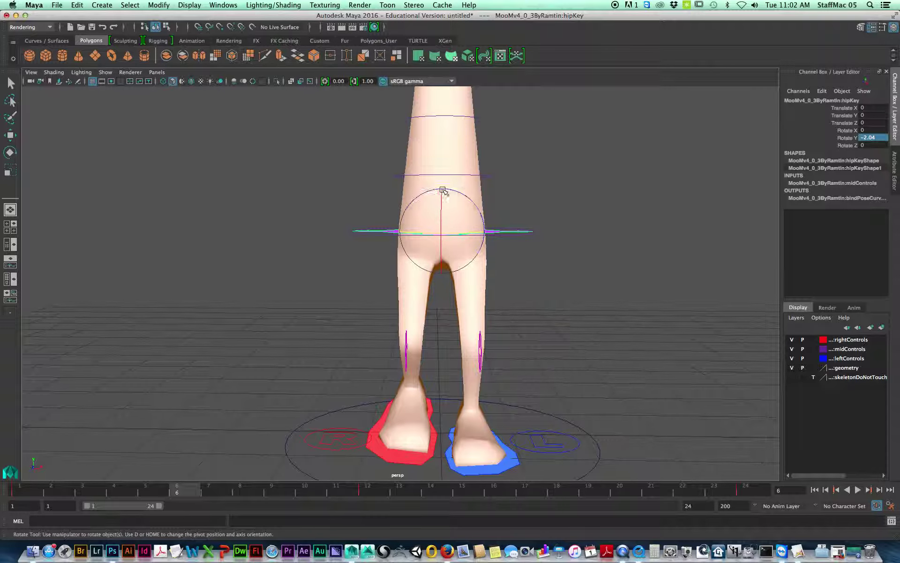
left_click_drag(423, 194, 412, 281)
left_click_drag(429, 316, 489, 308, "alt")
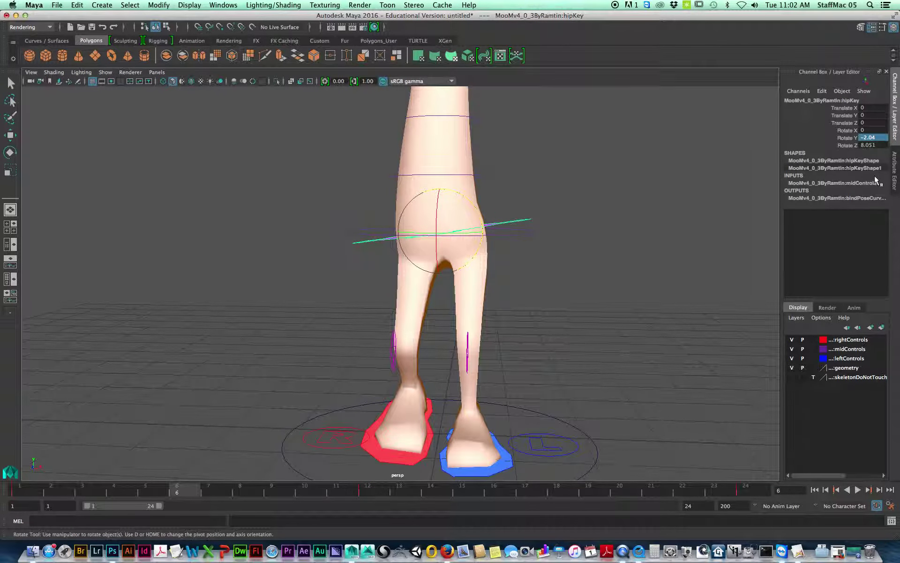
key("ctrl+z")
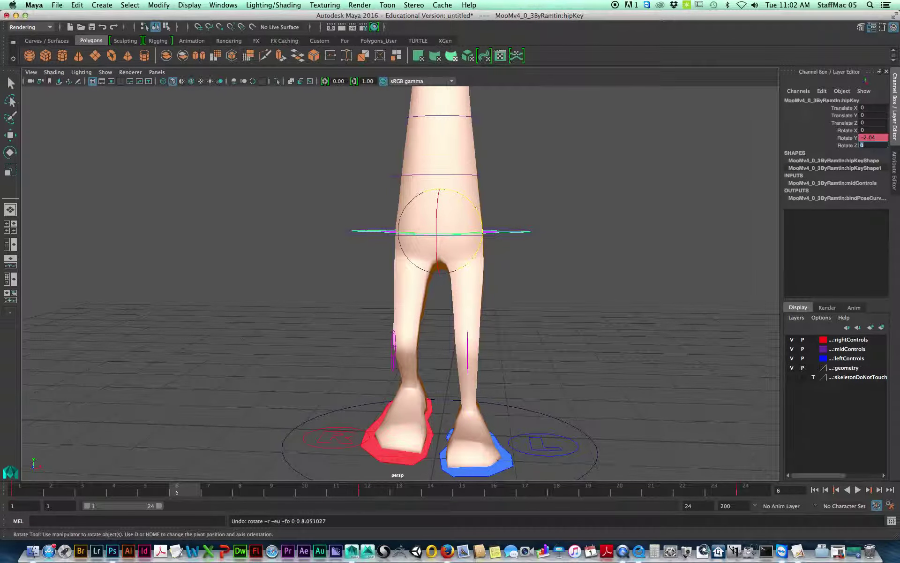
type("6")
key("Return")
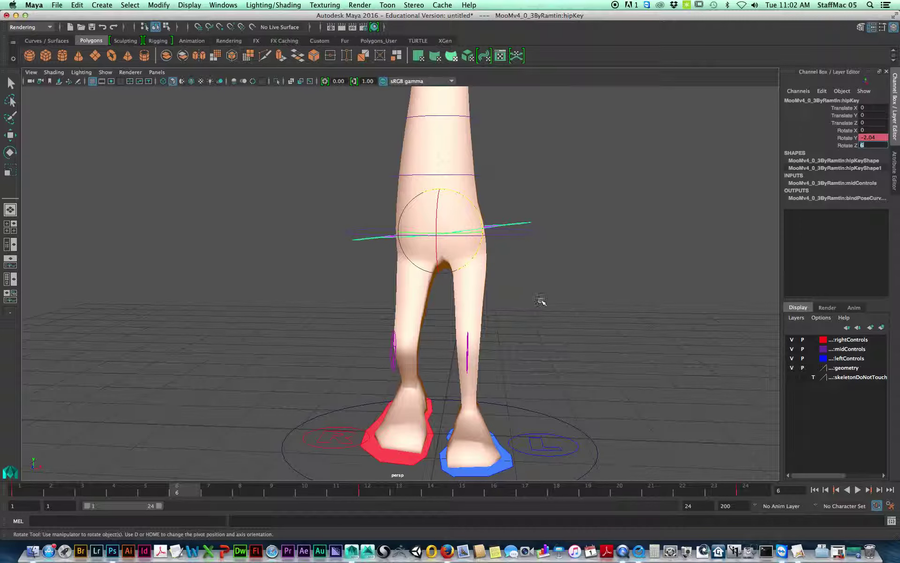
Step: Set a key on only the hip control's Rotate Z channel at frame 6
left_click(849, 140)
left_click(848, 147)
right_click(845, 140)
left_click(846, 126)
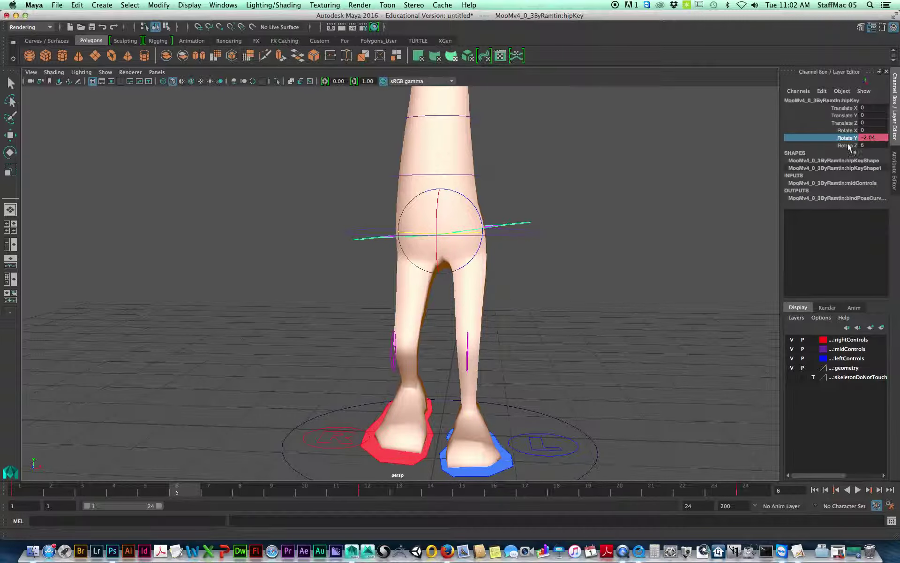
left_click(847, 145)
right_click(846, 148)
left_click(849, 151)
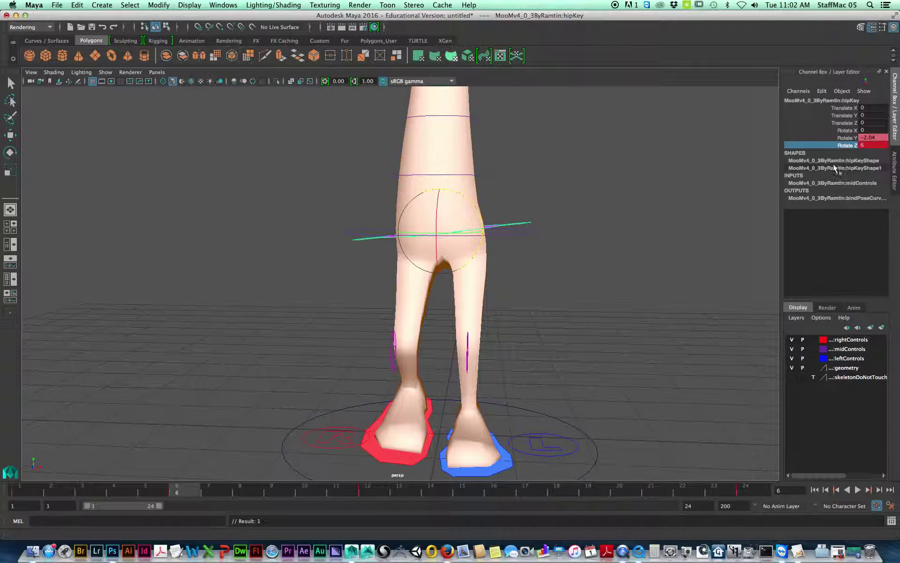
Step: Set the hip control's Rotate Z to 0 at frame 1
left_click(21, 492)
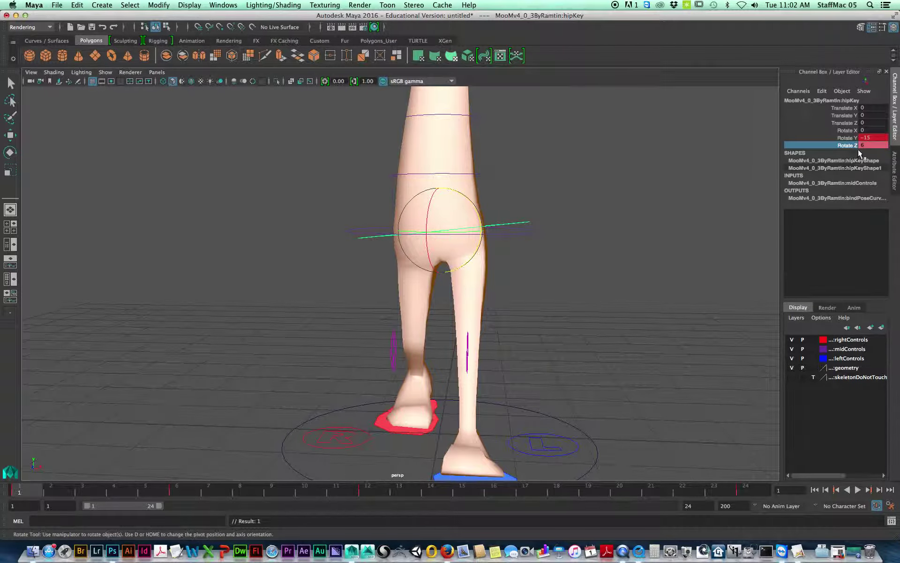
left_click(868, 147)
type("0")
key("Return")
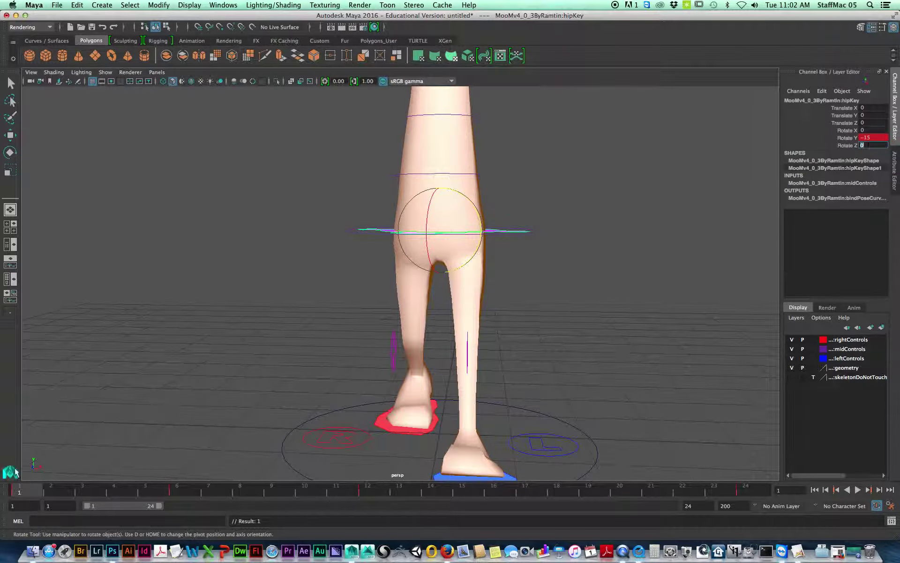
Step: Set the hip control's Rotate Z to -6 at frame 18 and to 0 at frame 24
left_click_drag(34, 490, 564, 493)
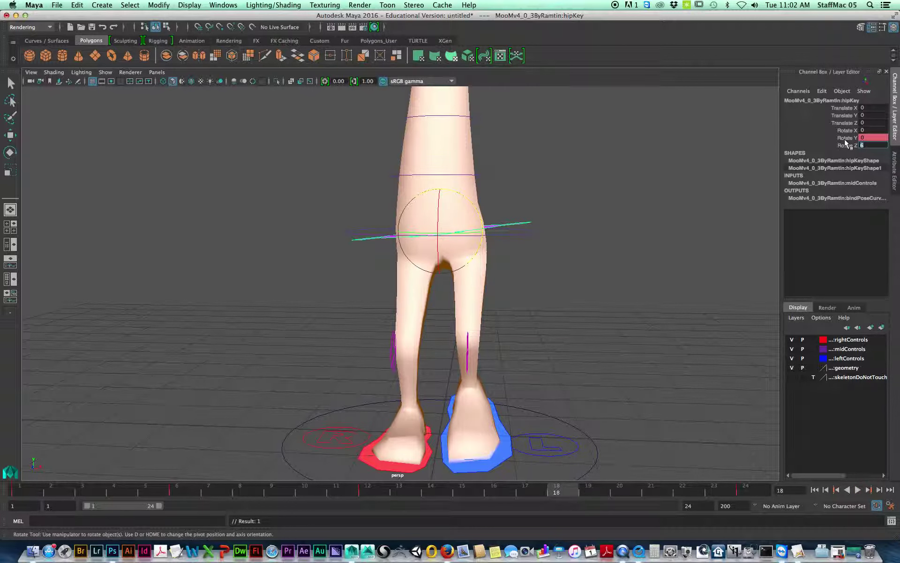
type("-6")
key("Return")
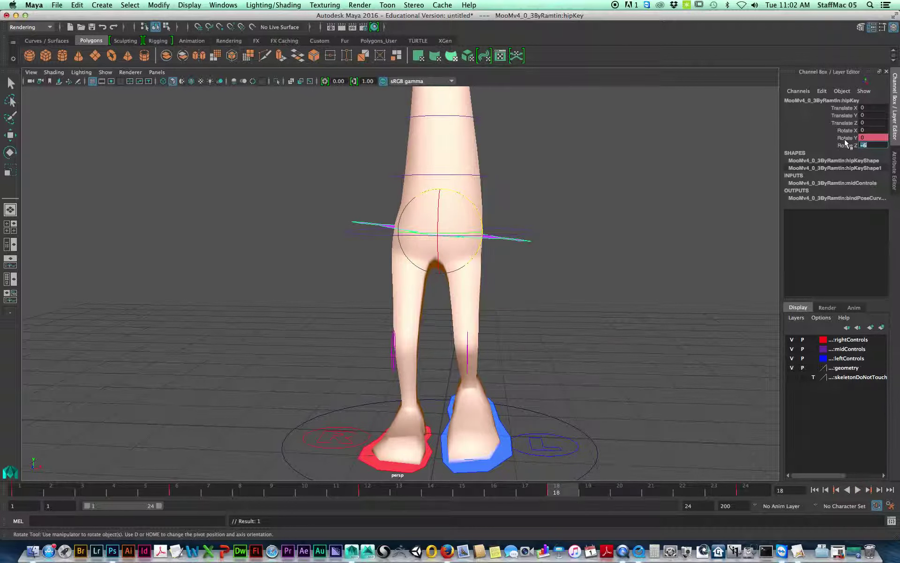
left_click(758, 487)
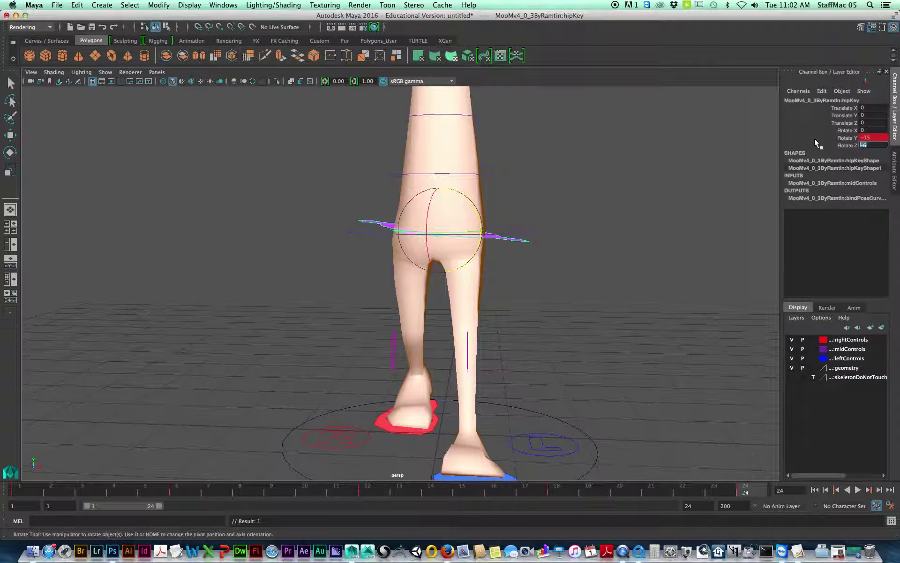
type("0")
key("Return")
Step: Scrub through the timeline and play back the walk cycle to check the hip tilt
left_click_drag(18, 487, 746, 490)
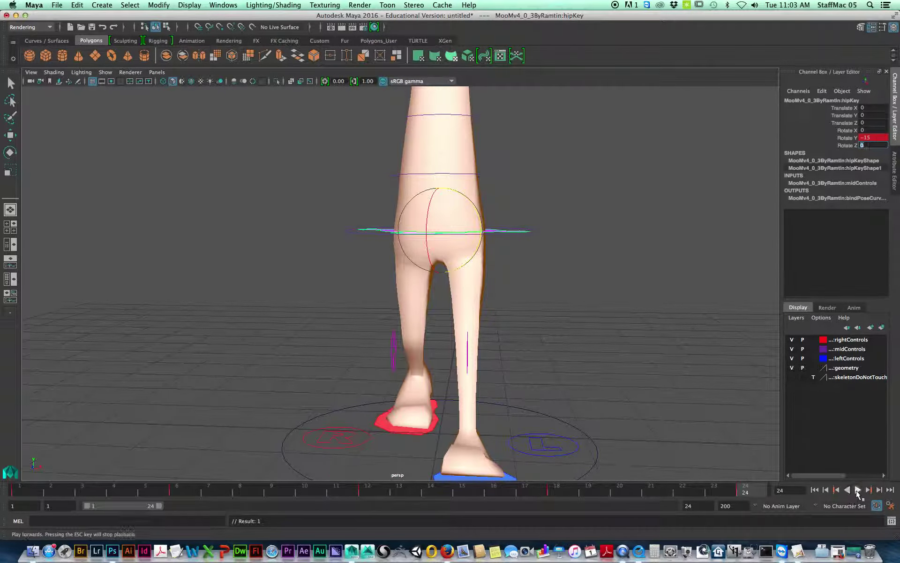
left_click(857, 489)
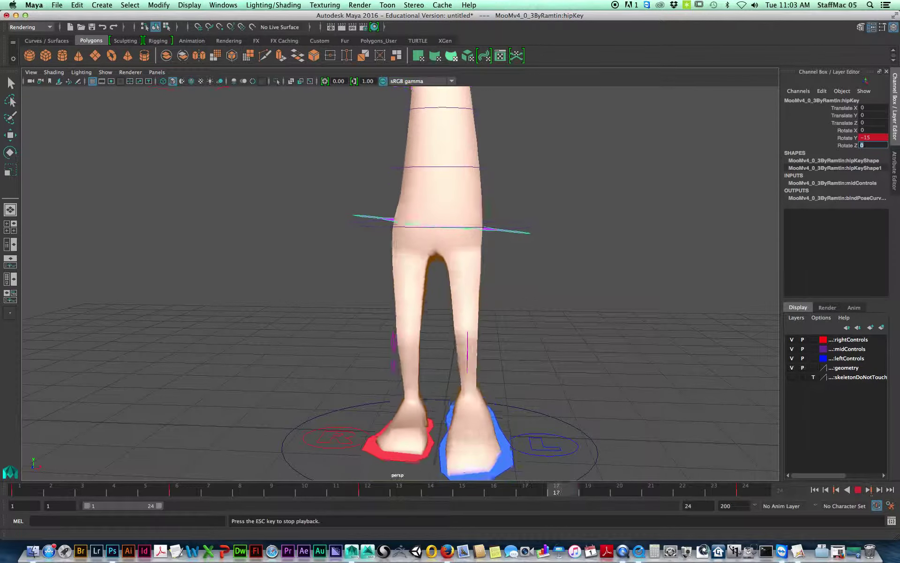
left_click(857, 489)
Step: Try rotating the lower spine control about its X axis, with the torso viewed from the side
middle_click_drag(559, 278, 560, 313, "alt")
left_click_drag(586, 324, 473, 300, "alt")
middle_click_drag(473, 300, 522, 347, "alt")
right_click_drag(522, 347, 499, 332, "alt")
middle_click_drag(499, 332, 515, 346, "alt")
left_click_drag(515, 346, 510, 345, "alt")
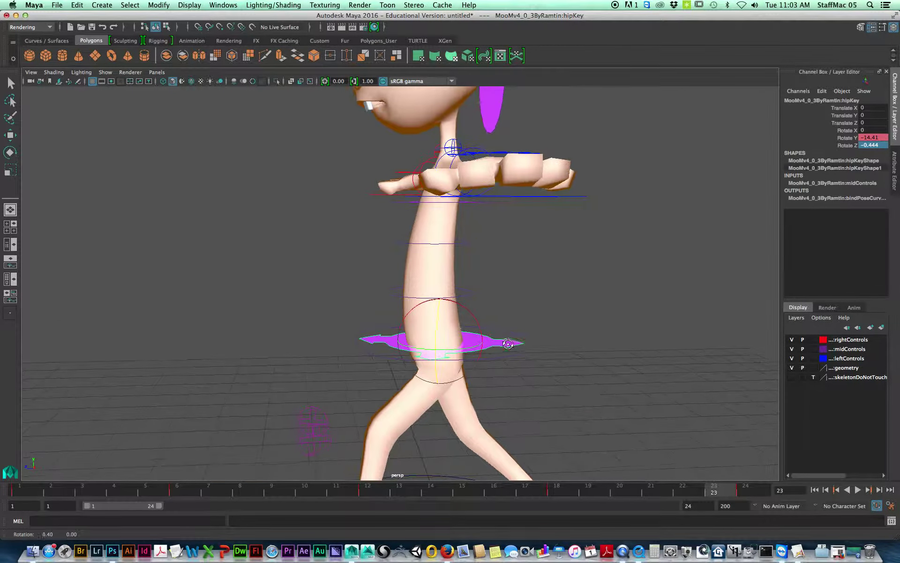
left_click(519, 304)
left_click_drag(443, 184, 430, 306, "alt")
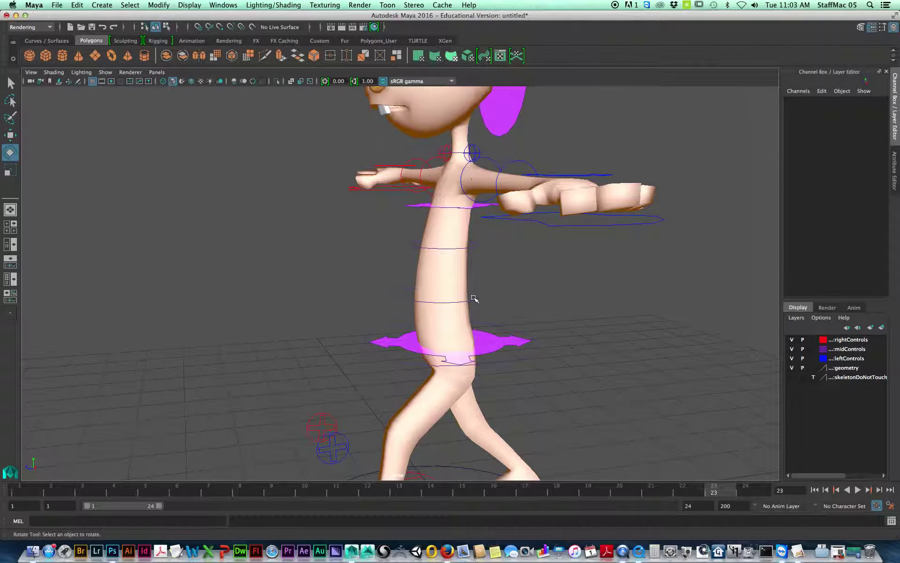
left_click(445, 300)
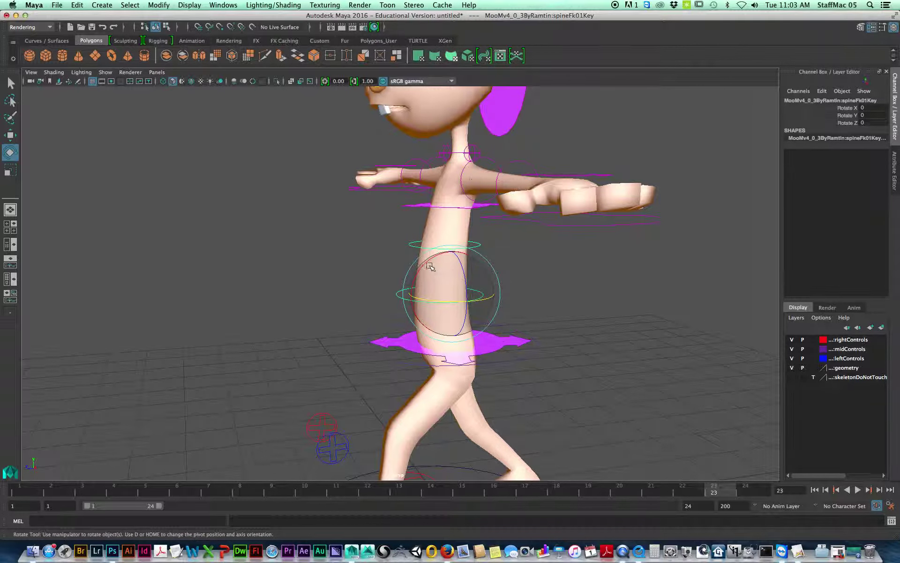
left_click_drag(430, 267, 469, 246)
key("ctrl+z")
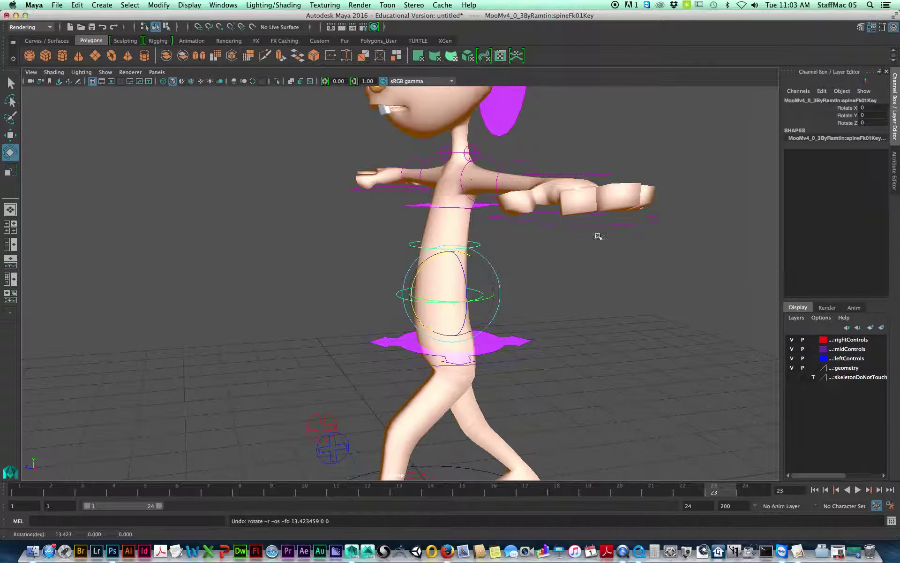
Step: Select both spine controls and the shoulder control together and key all their channels at frame 1
left_click(440, 203)
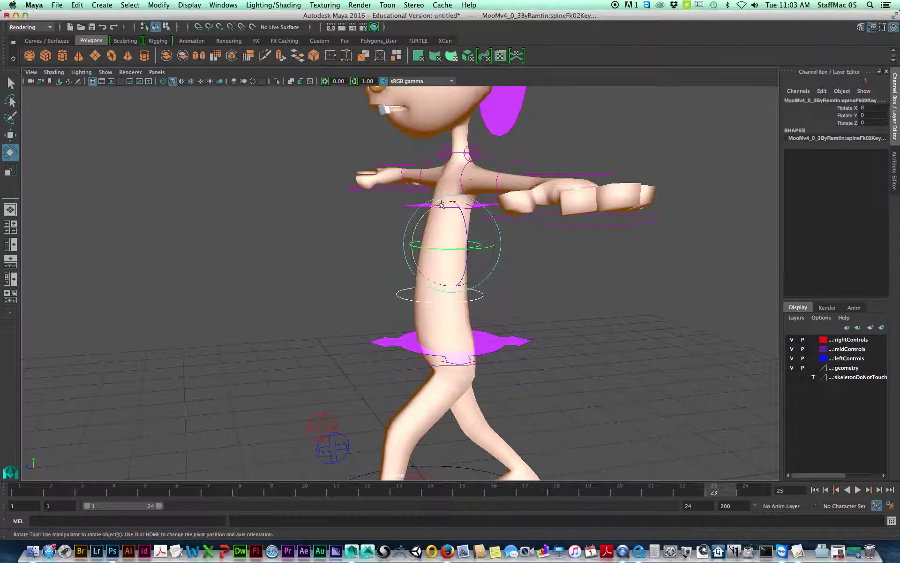
left_click(415, 206)
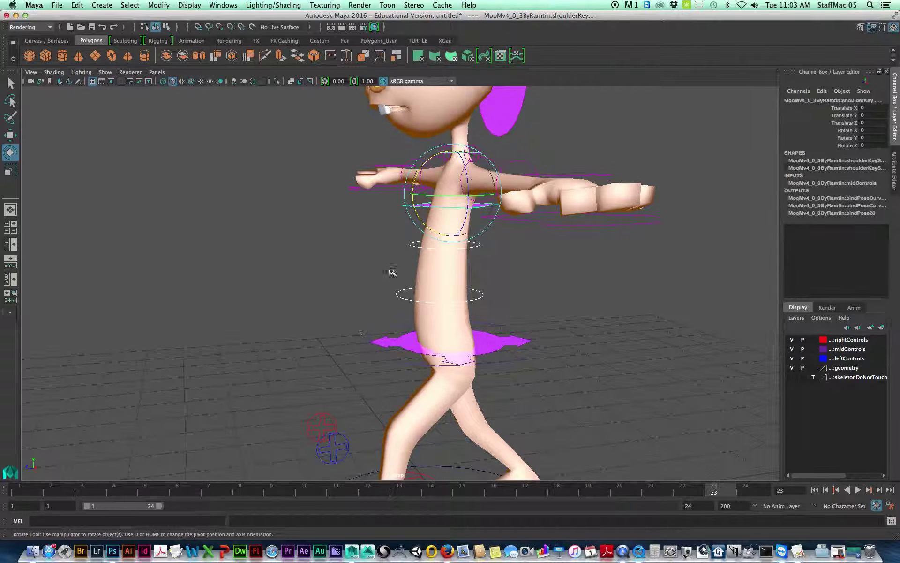
left_click(501, 277)
left_click(478, 298)
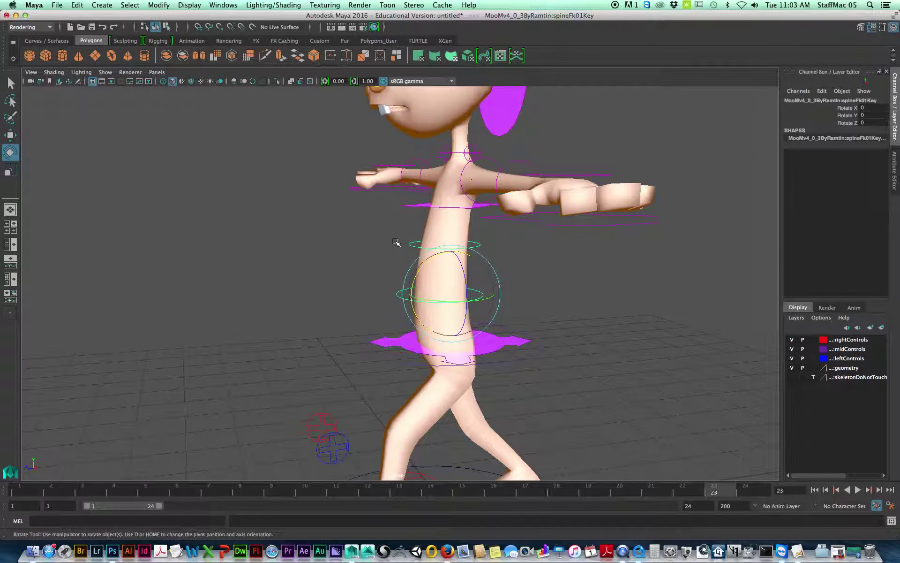
left_click(405, 209)
left_click(411, 206)
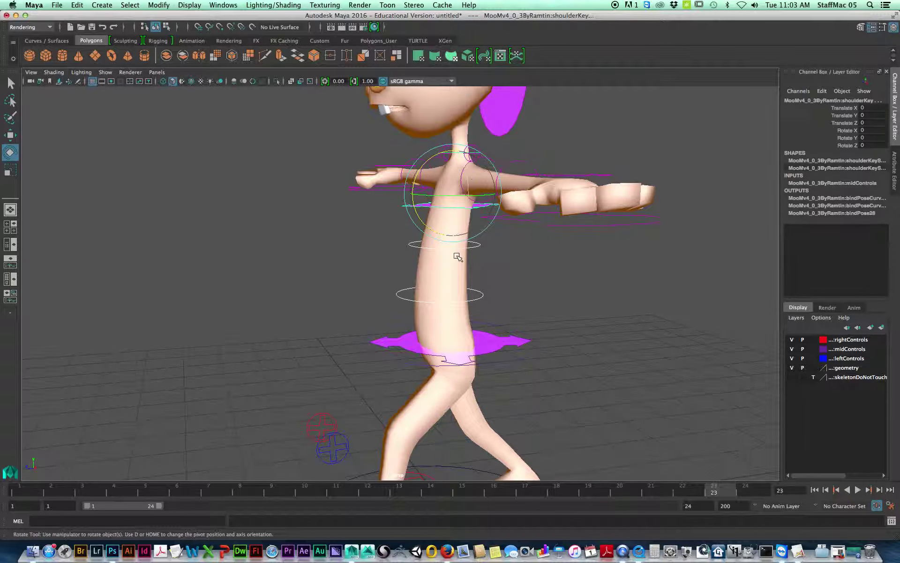
left_click(39, 490)
left_click_drag(415, 320, 517, 318, "alt")
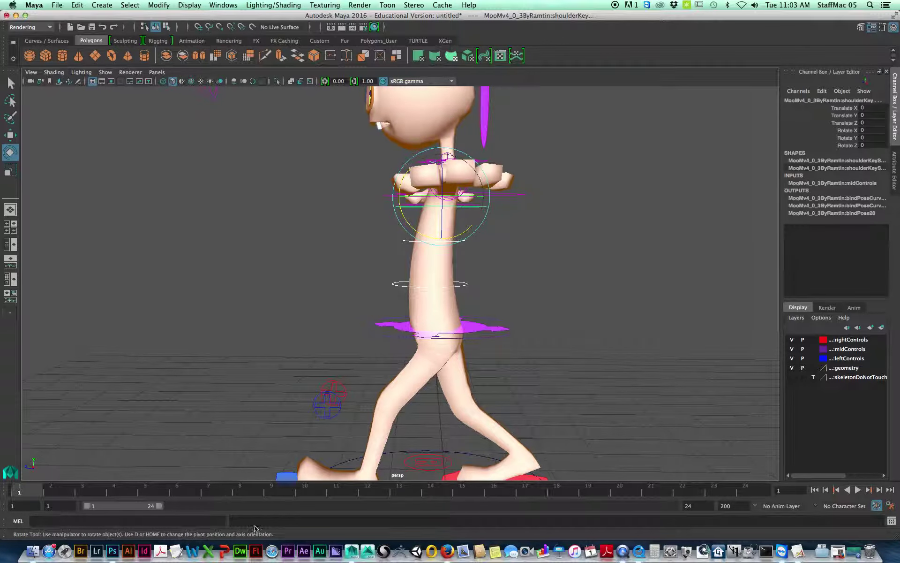
key("s")
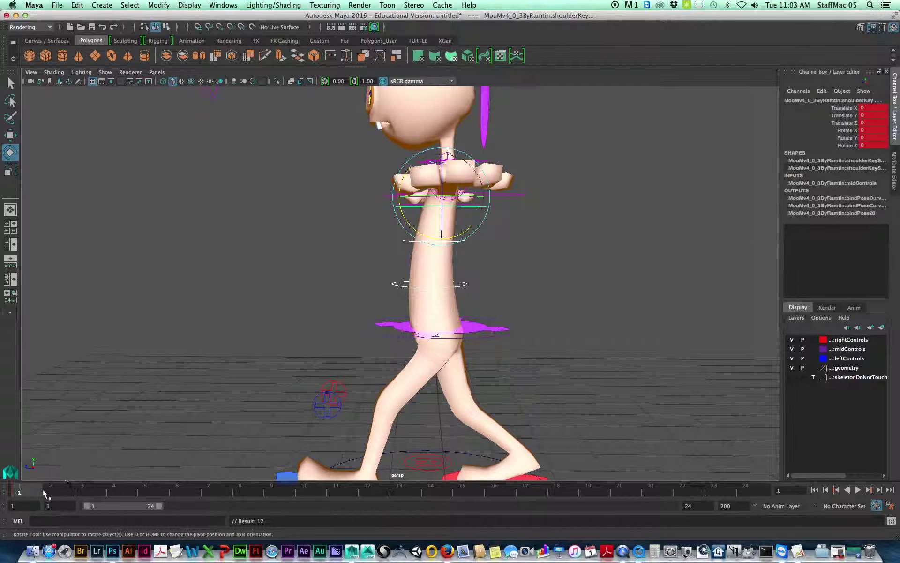
Step: Rotate the selected spine and shoulder controls to a Rotate X of 3.934 at frame 5 to lean the torso forward
left_click_drag(53, 492, 149, 490)
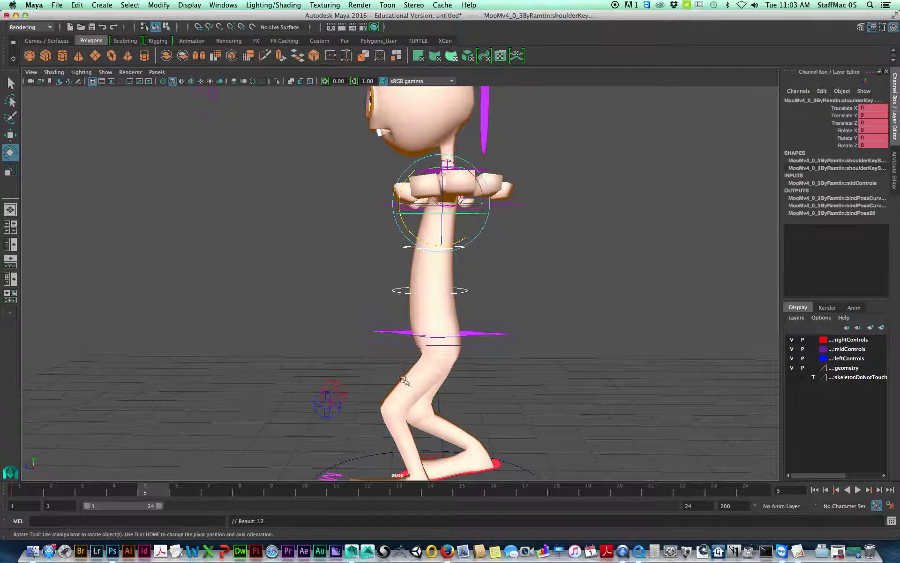
middle_click_drag(543, 387, 554, 341, "alt")
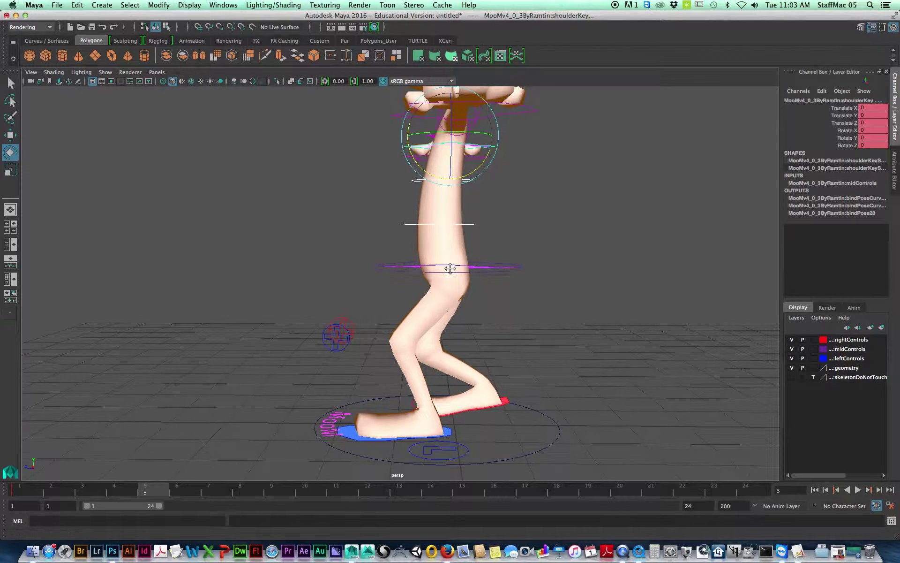
middle_click_drag(451, 264, 458, 302, "alt")
left_click(414, 162)
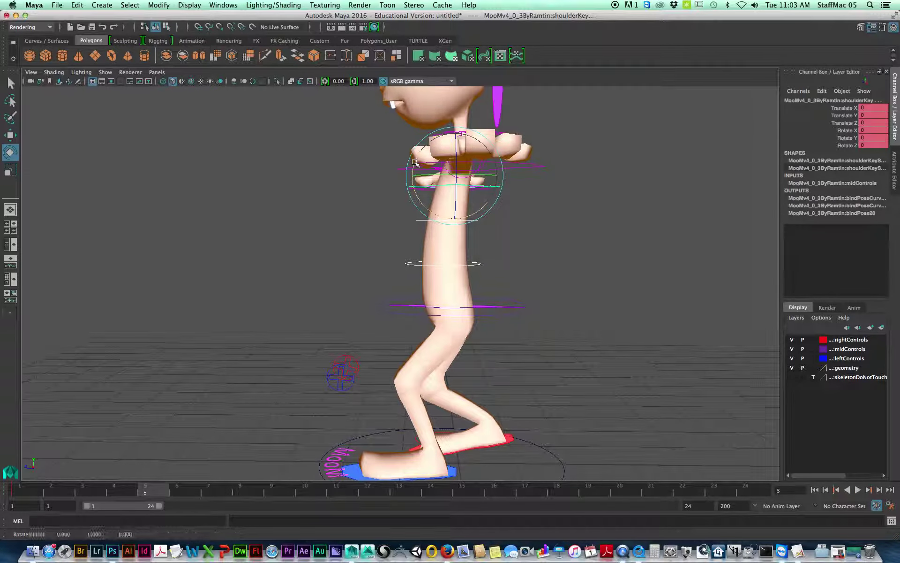
left_click_drag(415, 162, 413, 164)
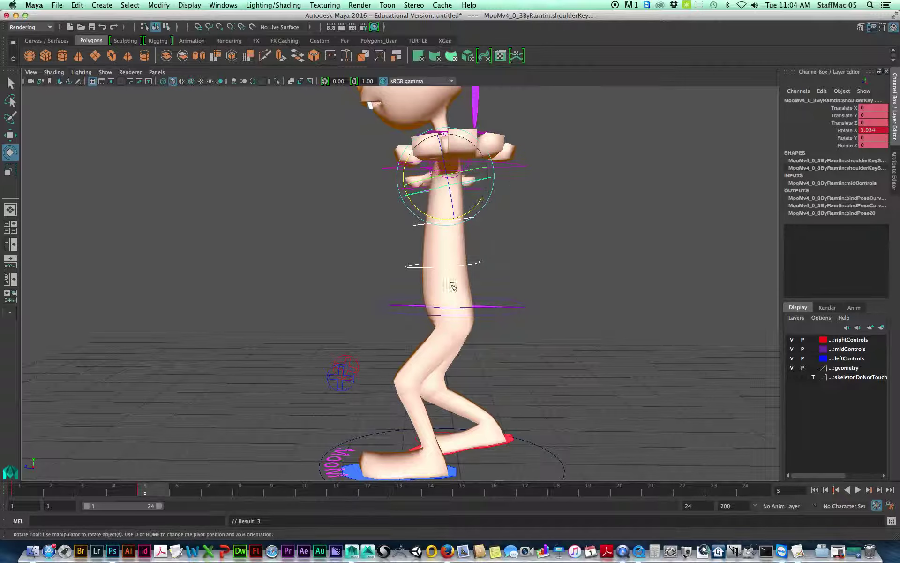
Step: Try translating the shoulder control on its own along Z with the Move tool
left_click(522, 221)
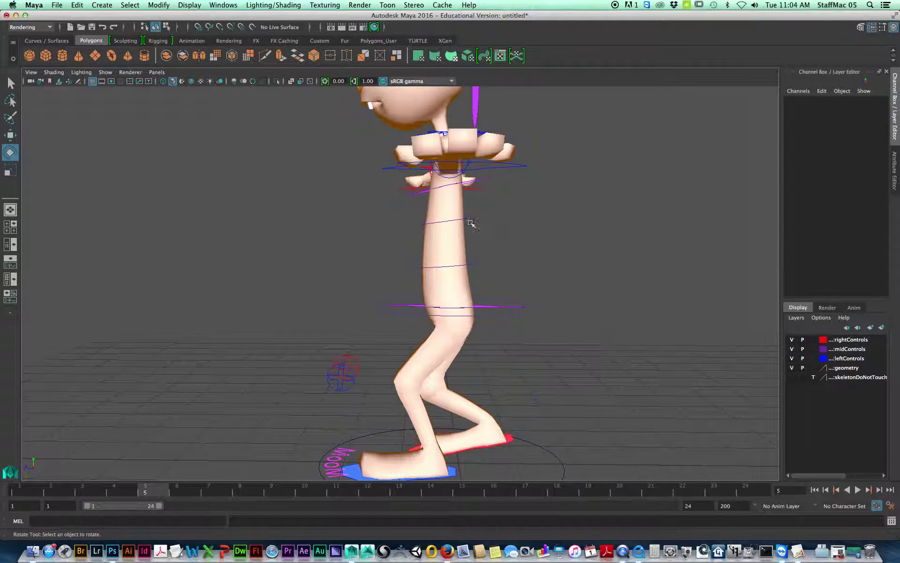
left_click(472, 218)
key("w")
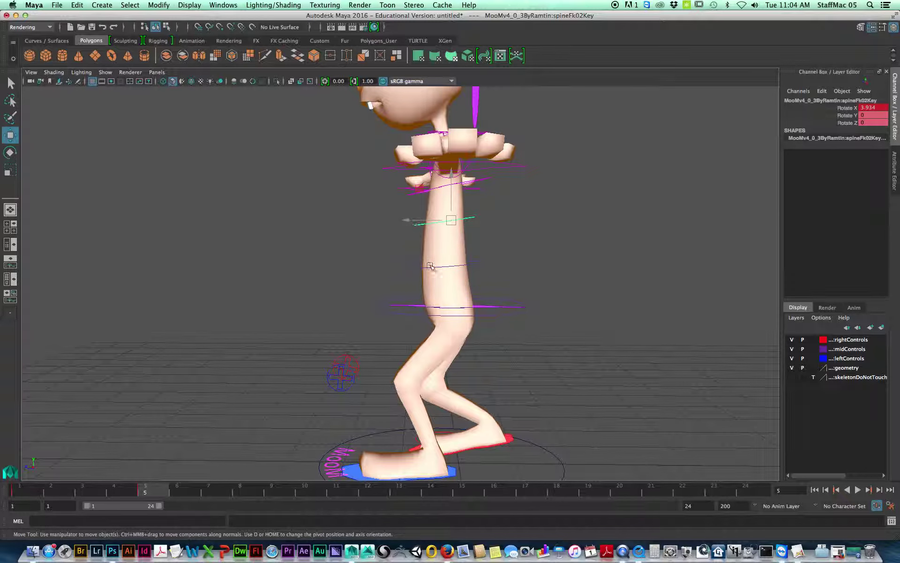
left_click(411, 195)
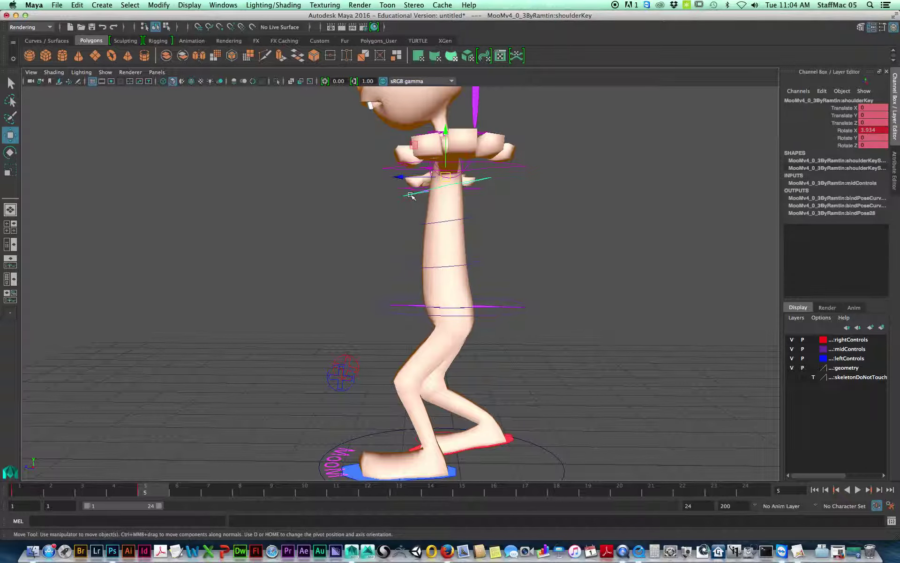
left_click_drag(410, 176, 405, 183)
key("ctrl+z")
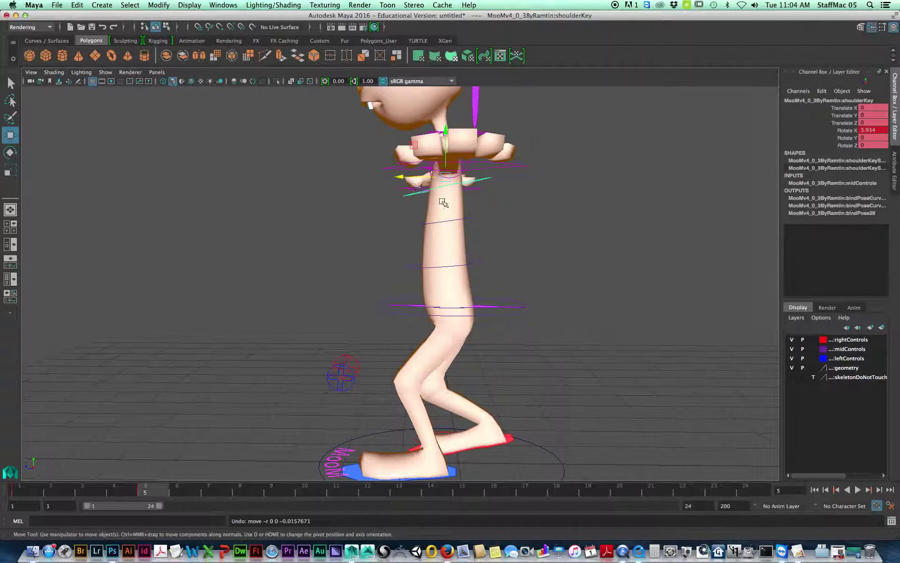
Step: Reselect both spine controls and the shoulder control, rotate them backward to a Rotate X of -0.878 at frame 9, and key them
left_click(482, 264)
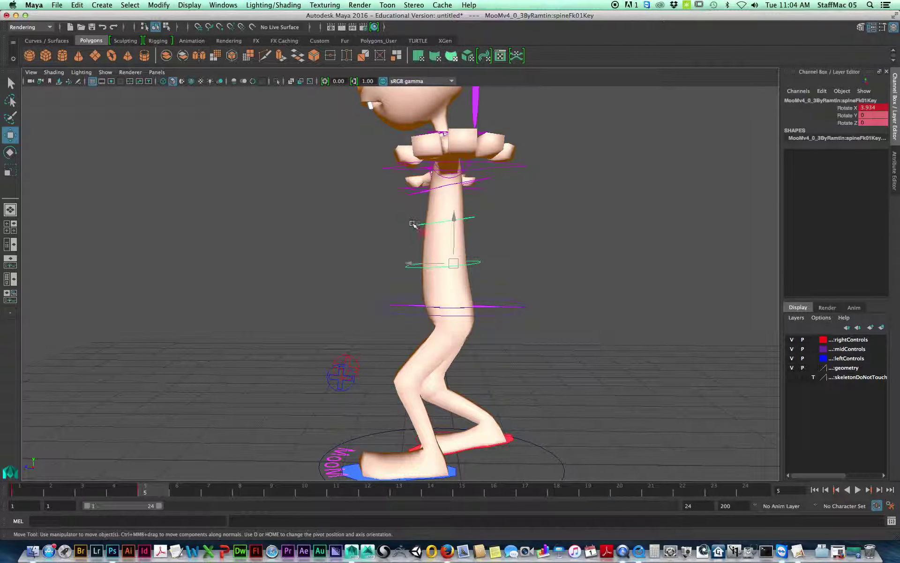
left_click(411, 190)
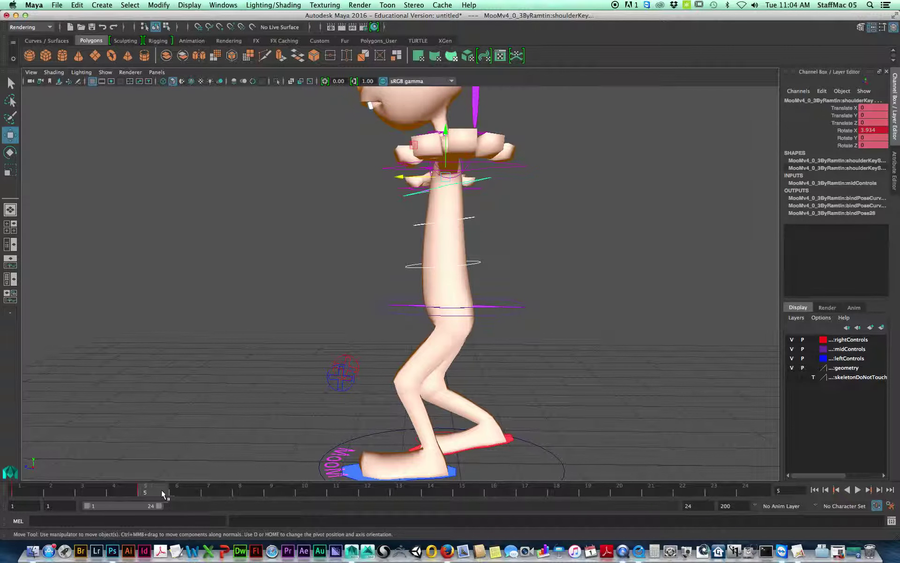
left_click_drag(162, 489, 268, 490)
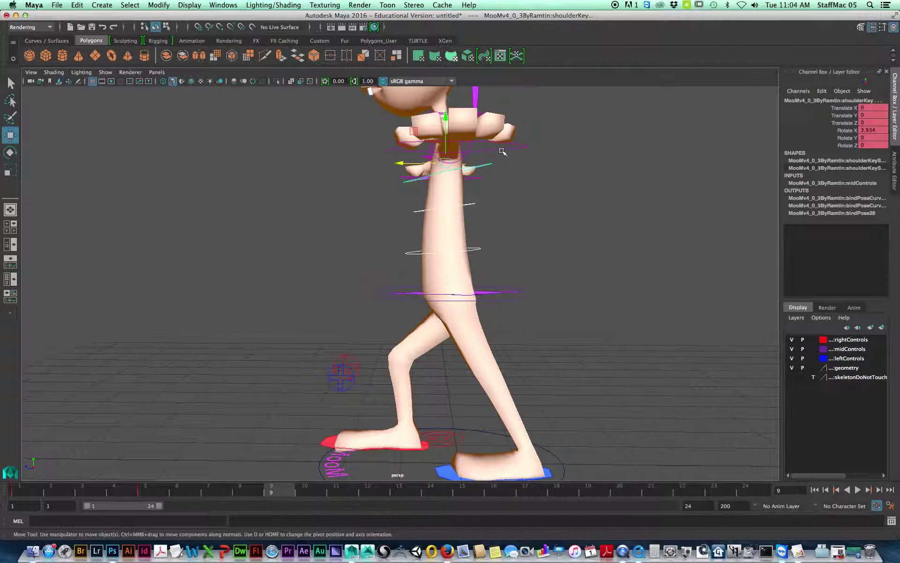
key("e")
left_click_drag(479, 199, 473, 195)
key("s")
Step: Set Rotate X of the selected spine and shoulder controls to 2 at frame 5 and to -2 at frame 9
left_click(151, 490)
double_click(873, 130)
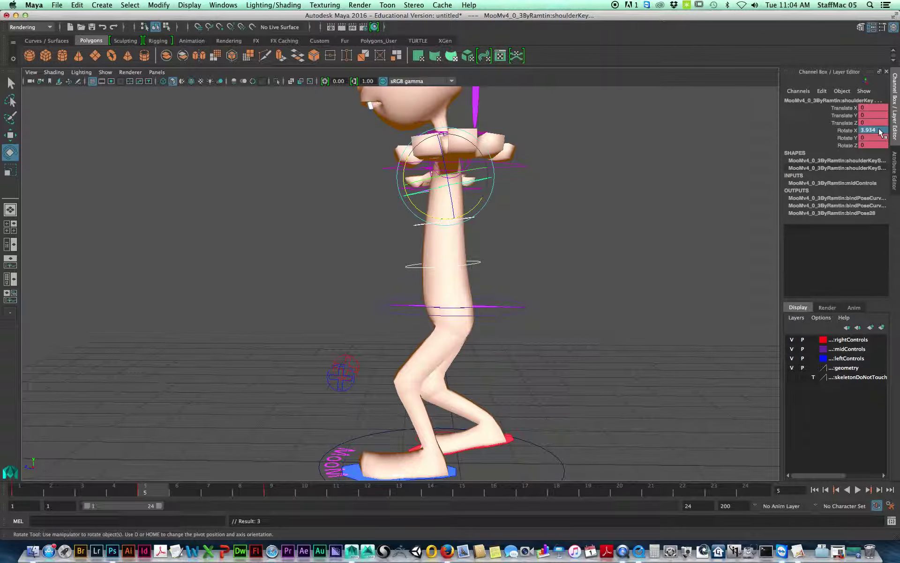
type("2")
key("Return")
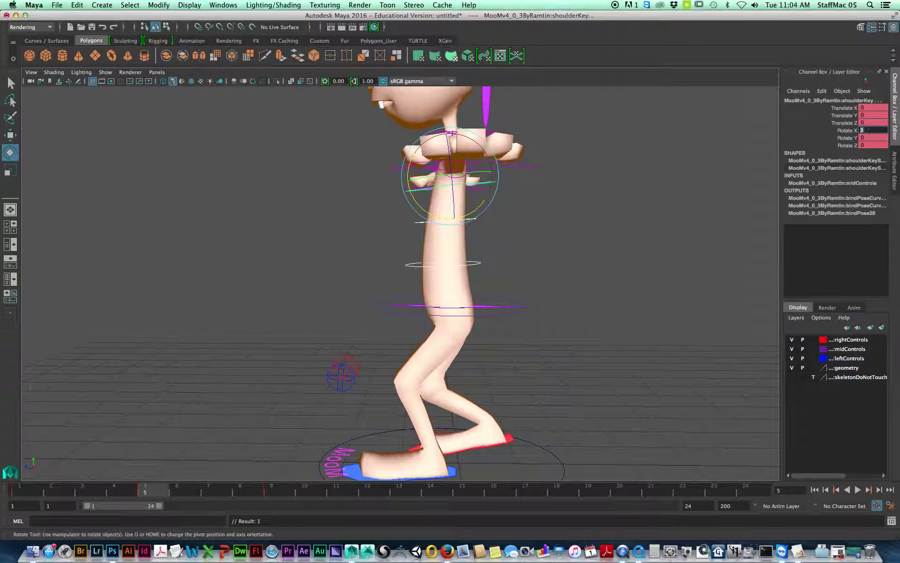
left_click(287, 491)
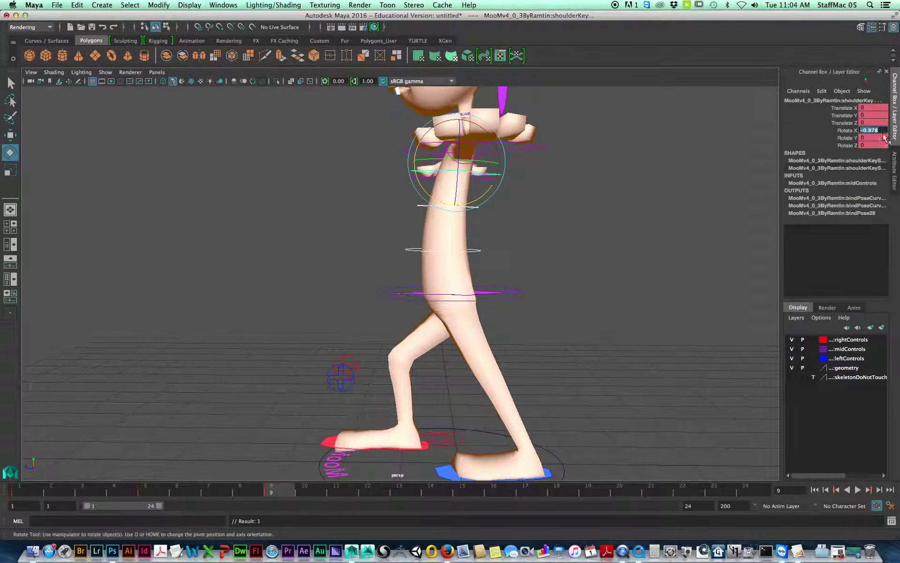
type("-2")
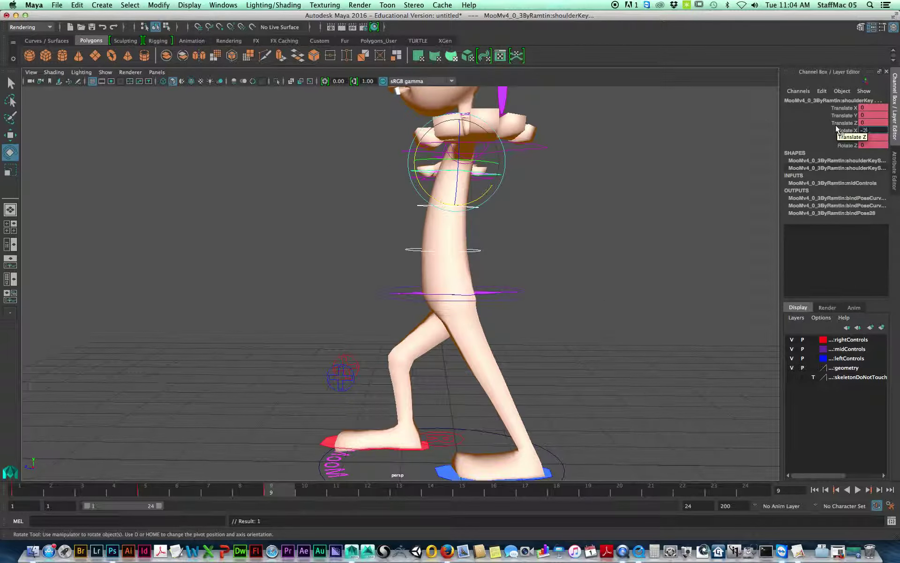
key("Return")
Step: Repeat the torso bend in the second half by setting Rotate X to 2 at frame 17 and -2 at frame 21
left_click_drag(277, 494, 525, 490)
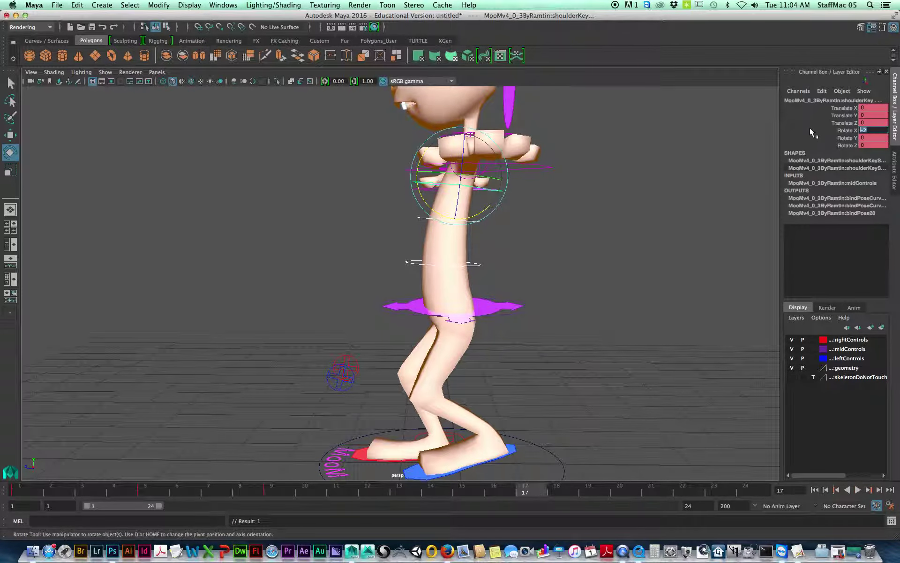
type("2")
key("Return")
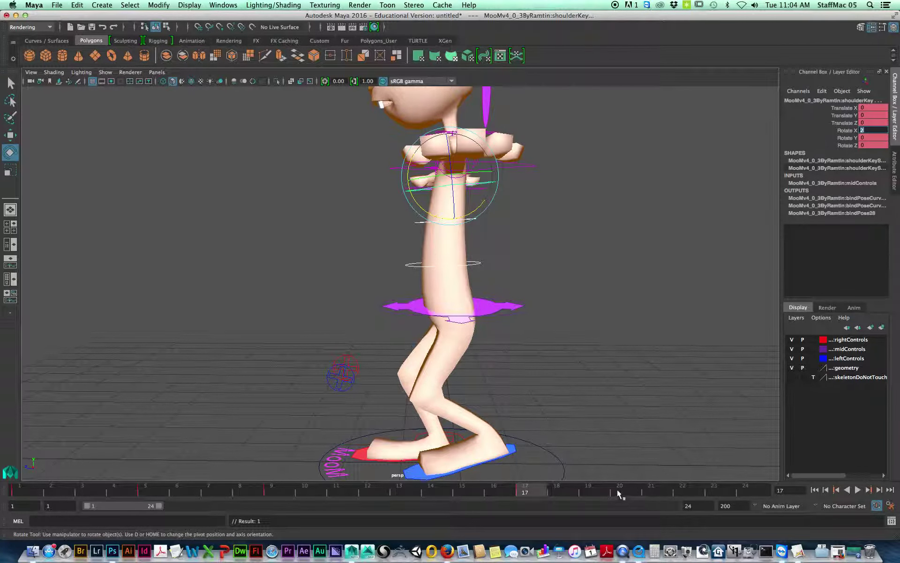
mouse_move(656, 491)
left_mouse_down()
mouse_move(629, 490)
mouse_move(657, 492)
left_mouse_up()
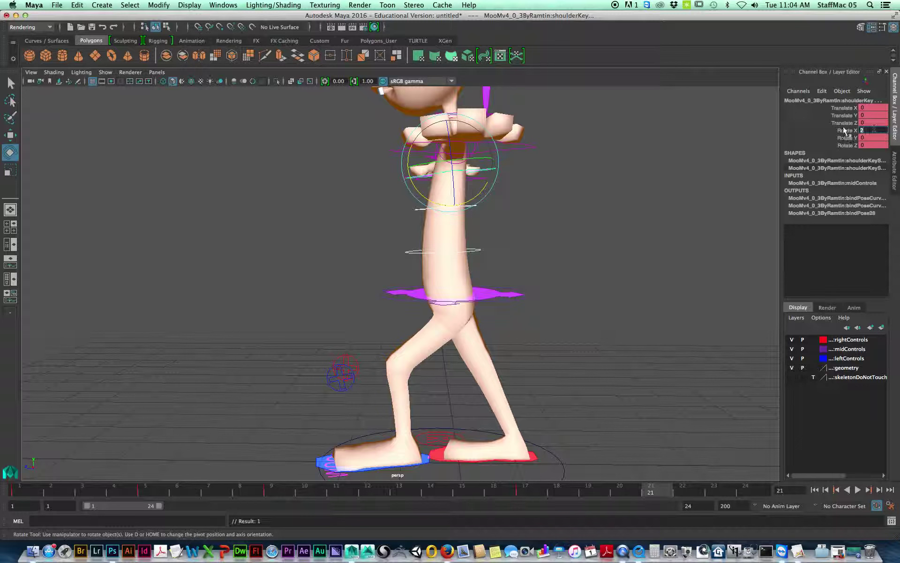
key("Return")
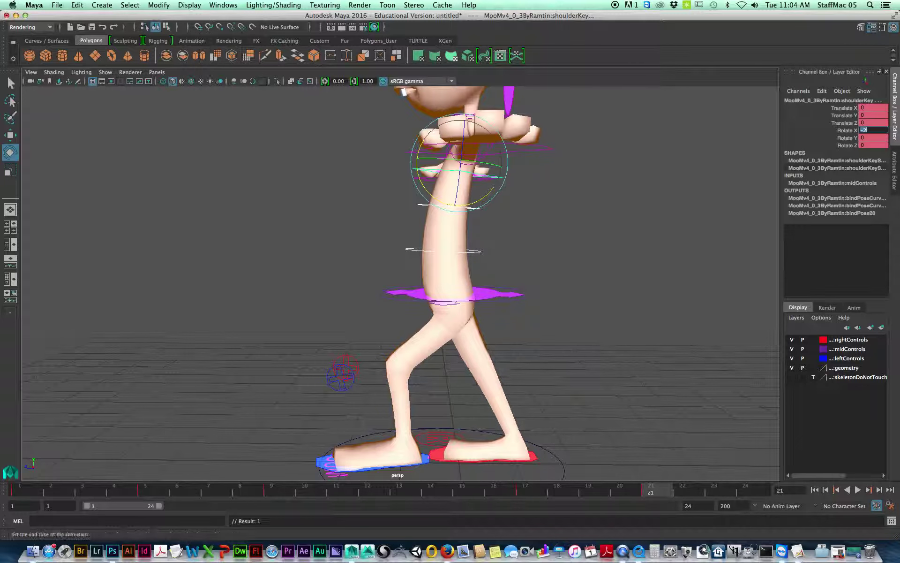
Step: Set Rotate X of the spine and shoulder controls to 0 at frame 24 and play the cycle to check the bend
left_click(744, 492)
type("0")
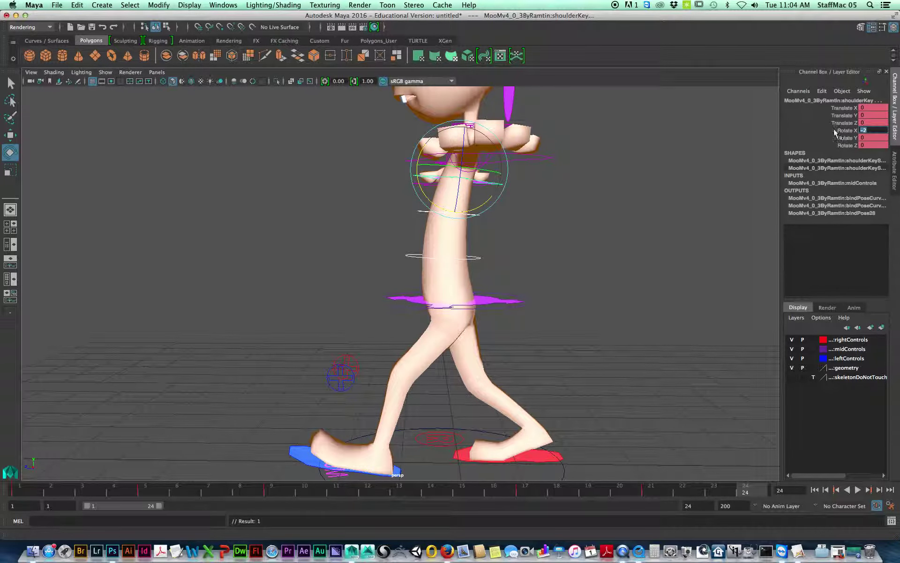
key("Return")
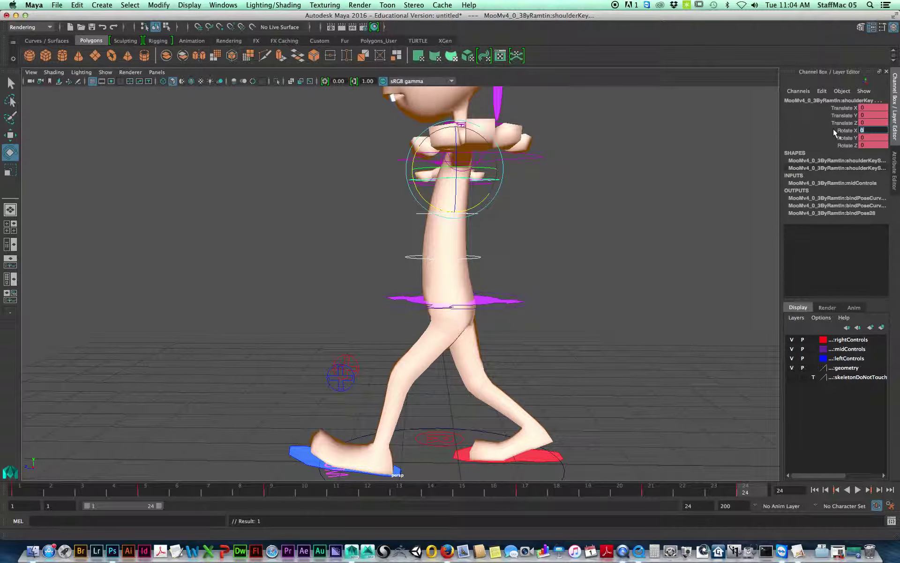
left_click(857, 489)
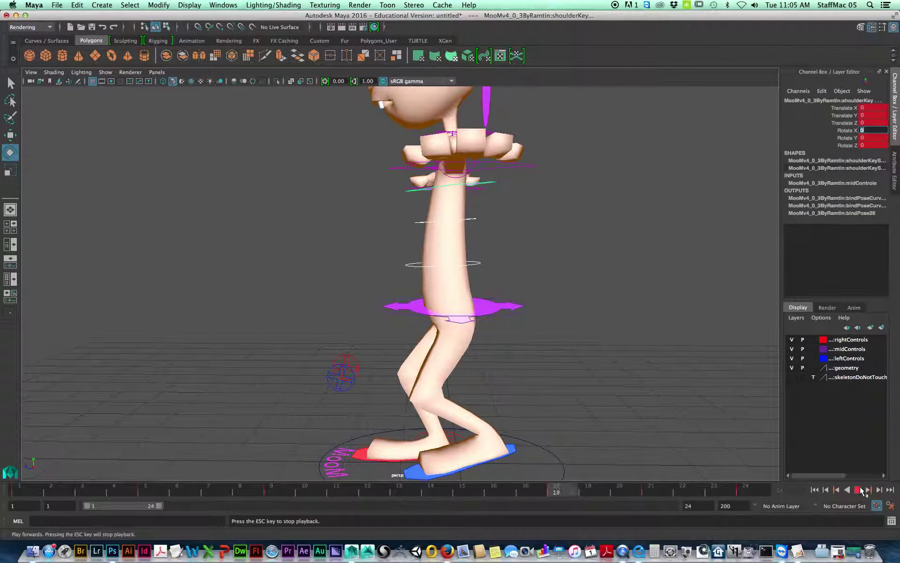
left_click(860, 490)
Step: Viewing the character from above, twist the spine and shoulder controls at frame 1 to a Rotate Y of 6 and key it
left_click_drag(479, 284, 488, 331, "alt")
right_click_drag(488, 331, 489, 409, "alt")
left_click_drag(495, 407, 432, 339, "alt")
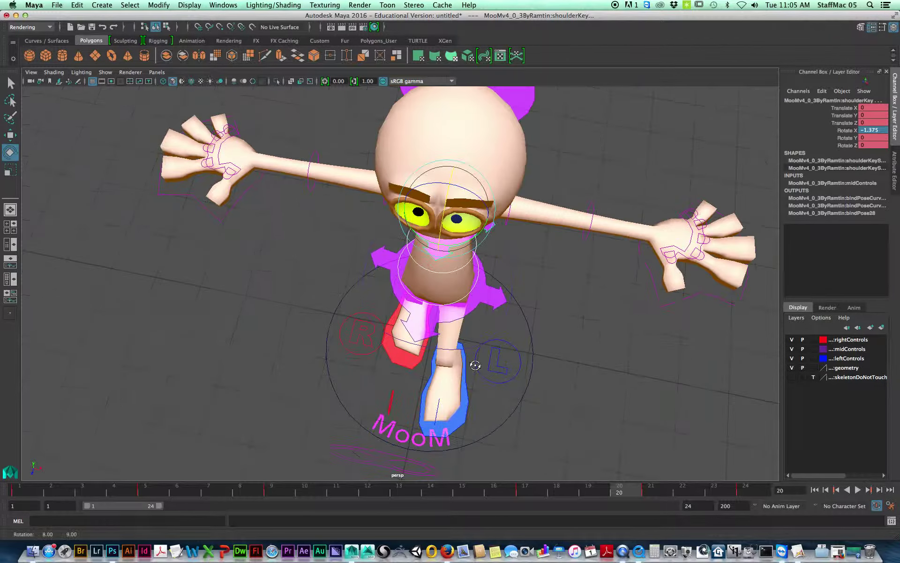
left_click(23, 490)
left_click_drag(423, 344, 406, 346, "alt")
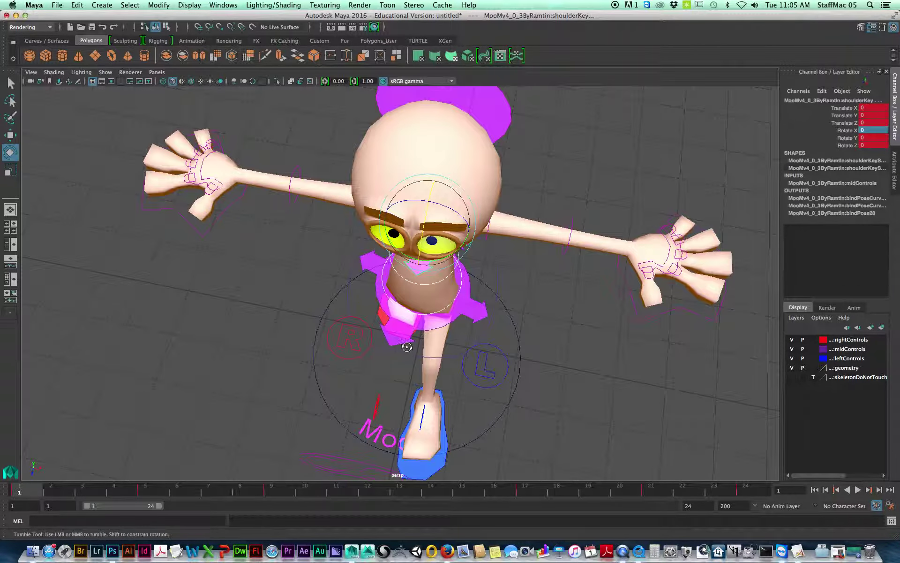
left_click_drag(423, 263, 436, 259, "alt")
key("shift+e")
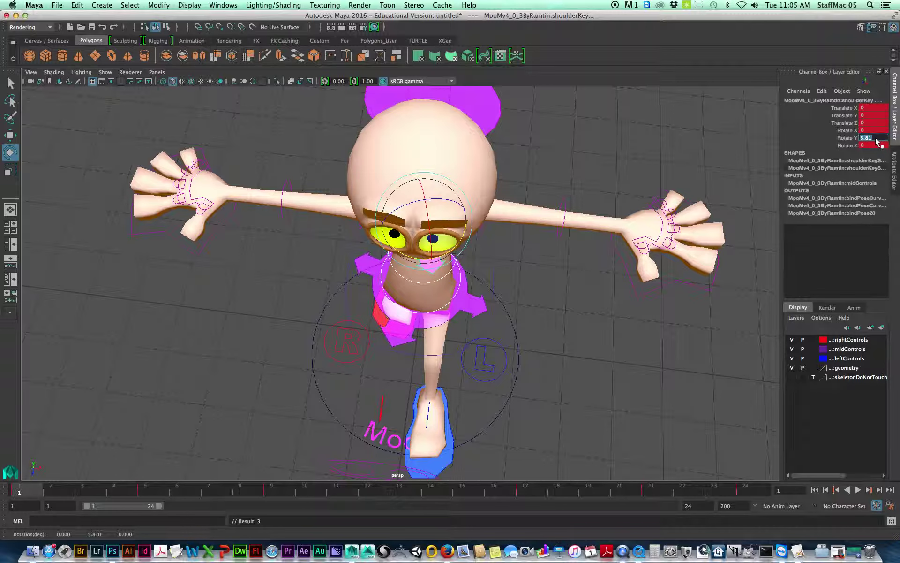
type("6")
key("Return")
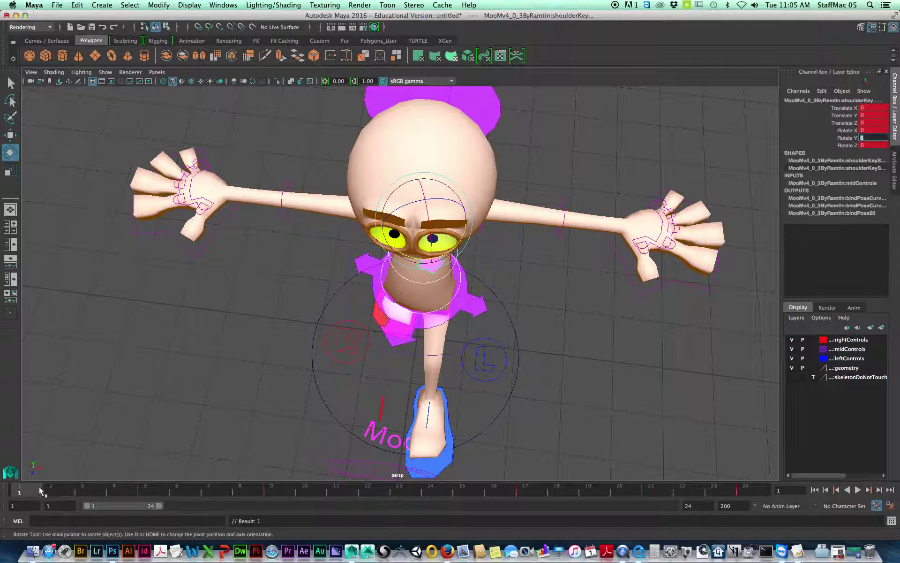
key("alt+v")
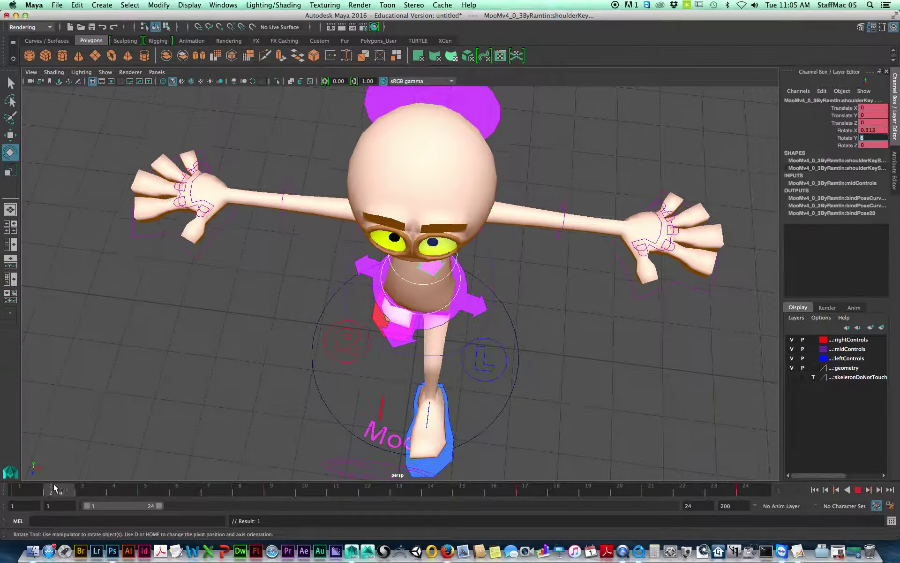
key("alt+v")
left_click(845, 138)
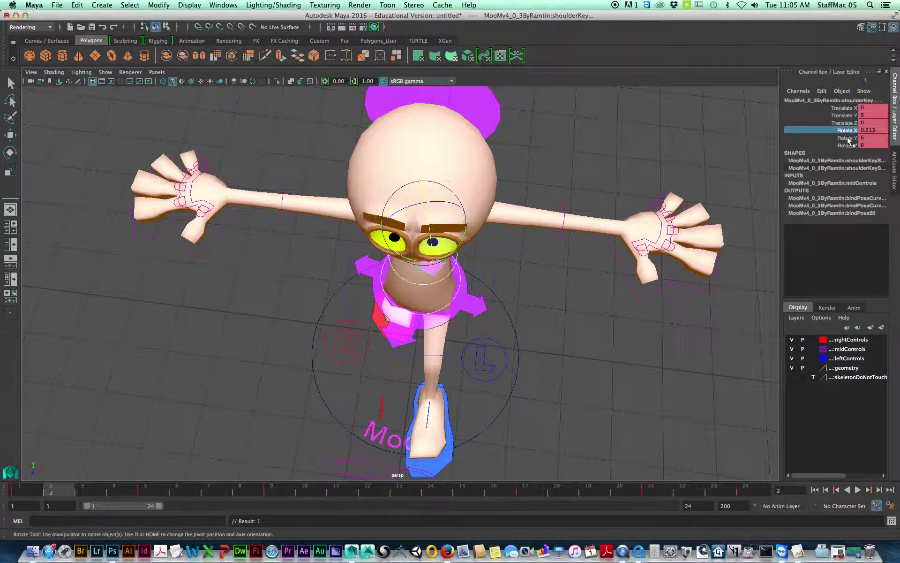
left_click(33, 492)
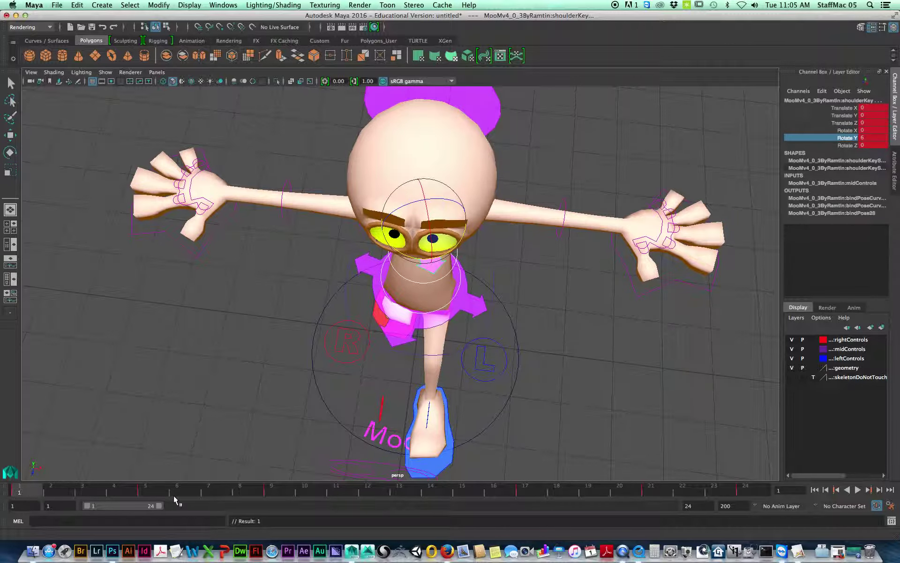
Step: Set Rotate Y of the spine and shoulder controls to -6 at frame 12 and 6 at frame 24, and preview the twist
left_click(376, 492)
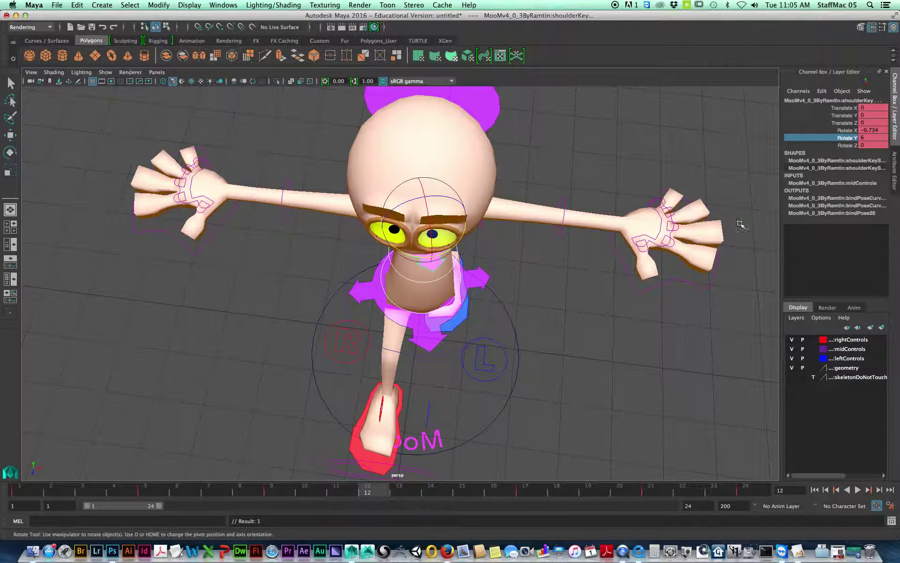
double_click(872, 138)
type("-6")
key("Return")
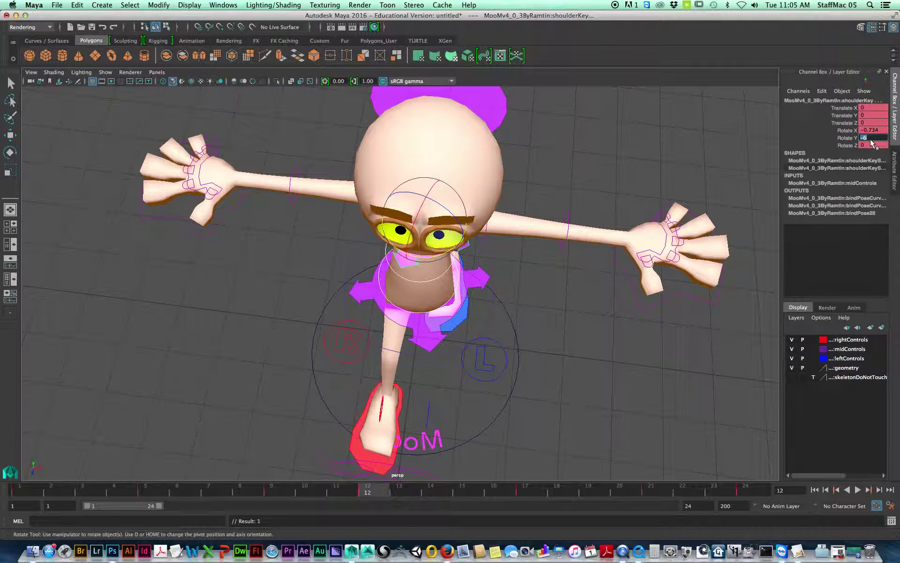
left_click(738, 493)
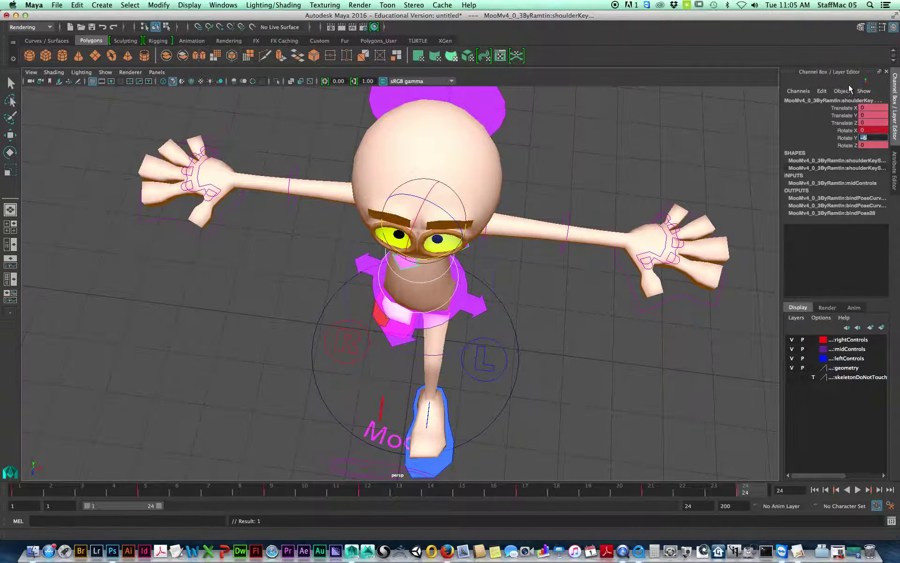
type("6")
key("Return")
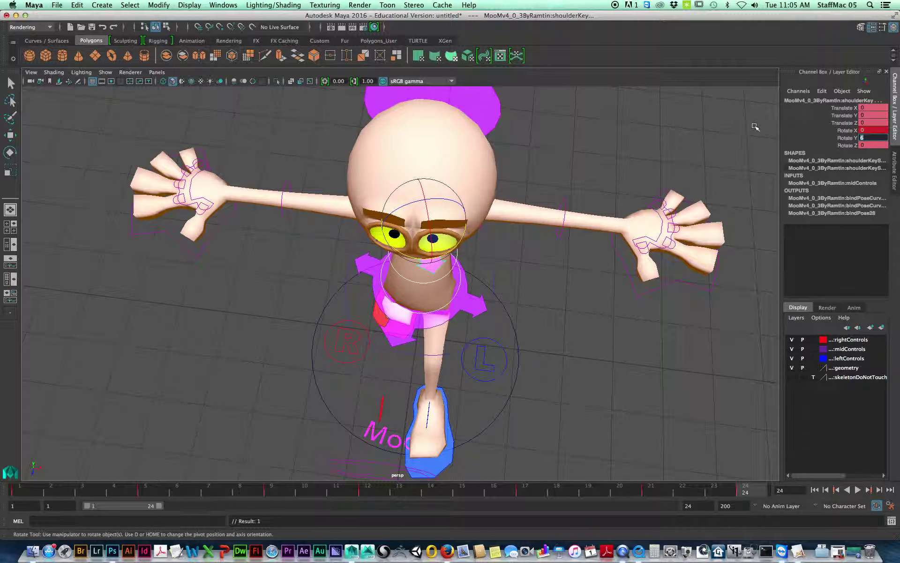
key("alt+v")
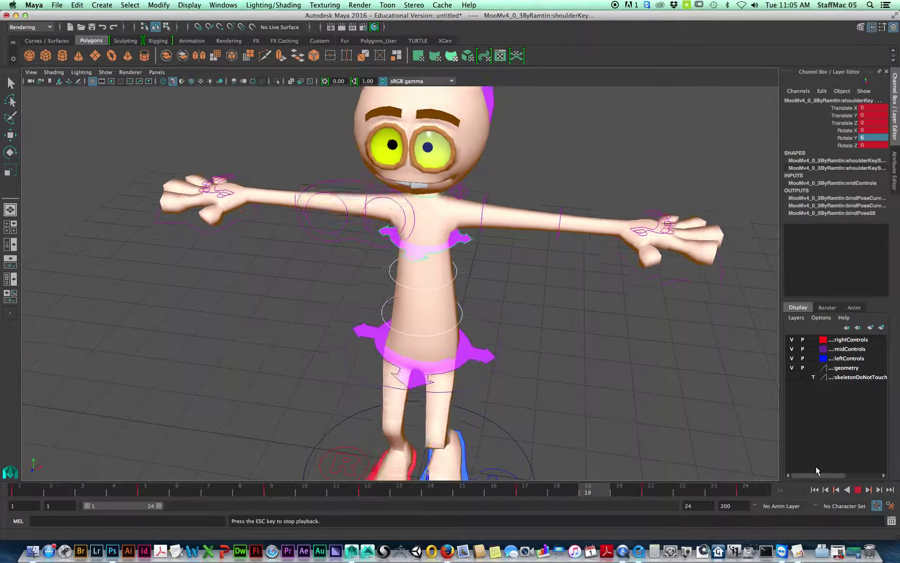
left_click(858, 490)
Step: Select both upper arm controls at frame 1 and lower the arms to the character's sides with a Rotate Z of -72
left_click_drag(263, 489, 24, 491)
left_click_drag(519, 259, 473, 250, "alt")
left_click(525, 275)
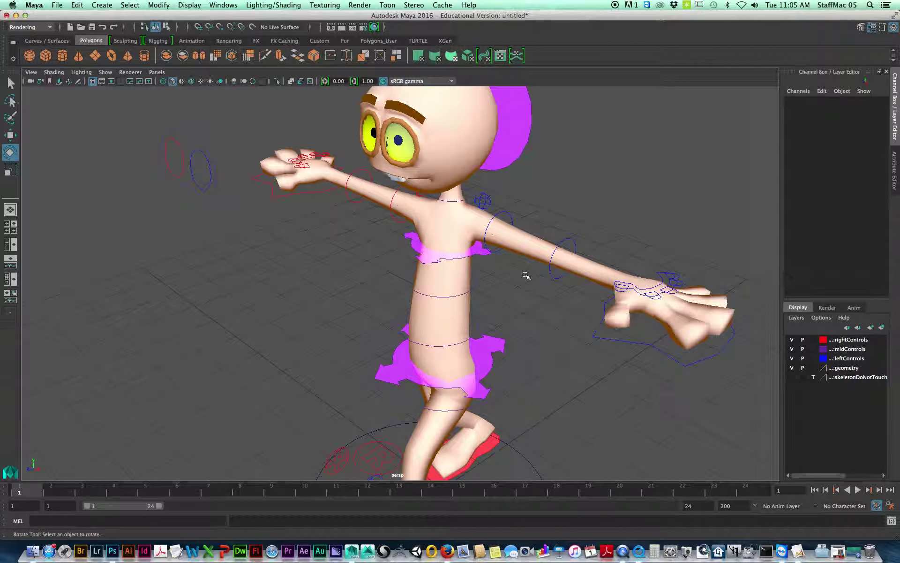
left_click(509, 220)
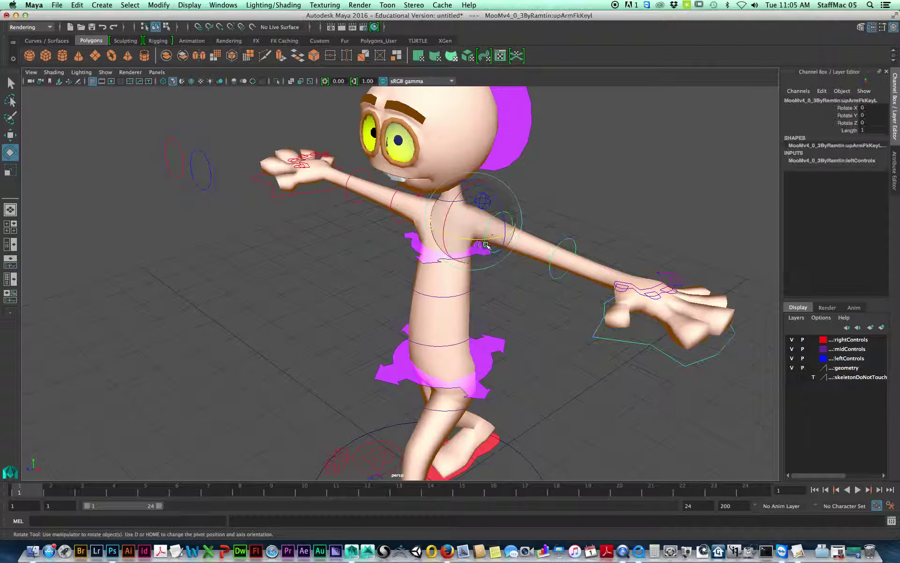
left_click_drag(509, 220, 380, 222, "alt")
left_click(368, 227)
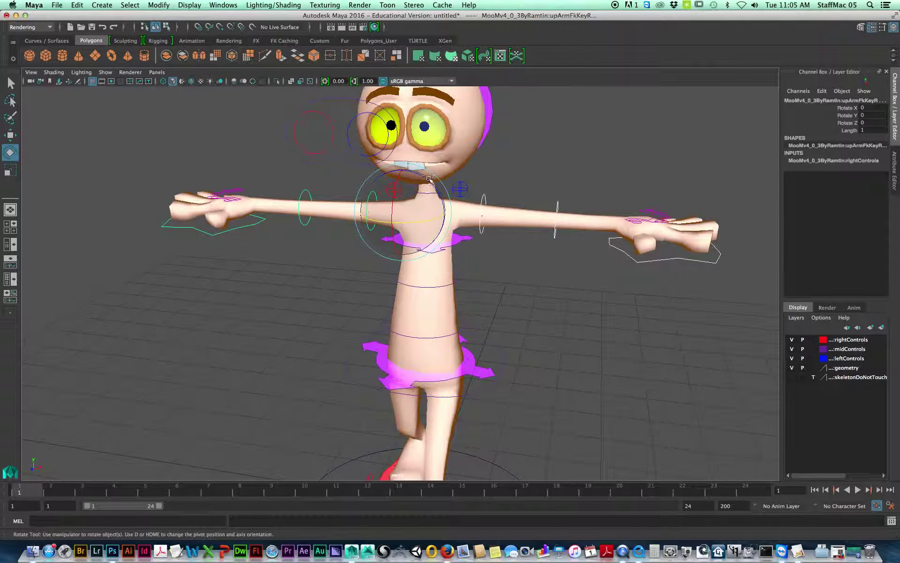
left_click_drag(433, 185, 368, 133)
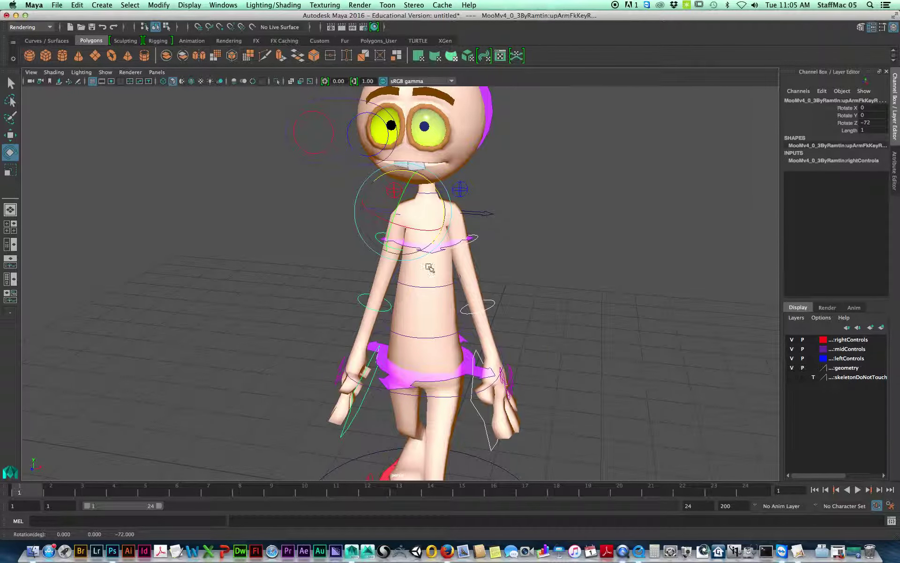
Step: Key the left upper arm control at frame 1 and swing that arm backward to a Rotate Y of 24.32 in side view
left_click_drag(429, 267, 492, 242, "alt")
left_click(497, 242)
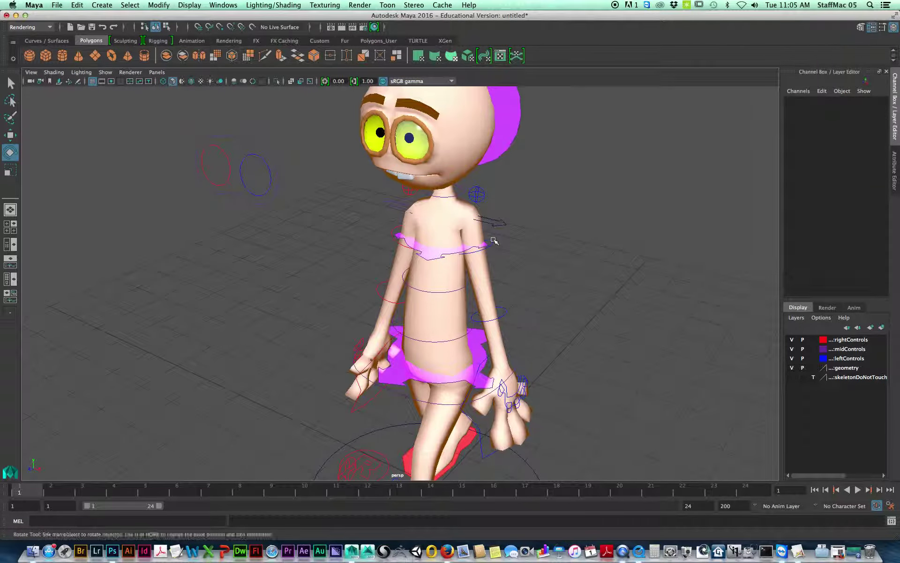
left_click(493, 241)
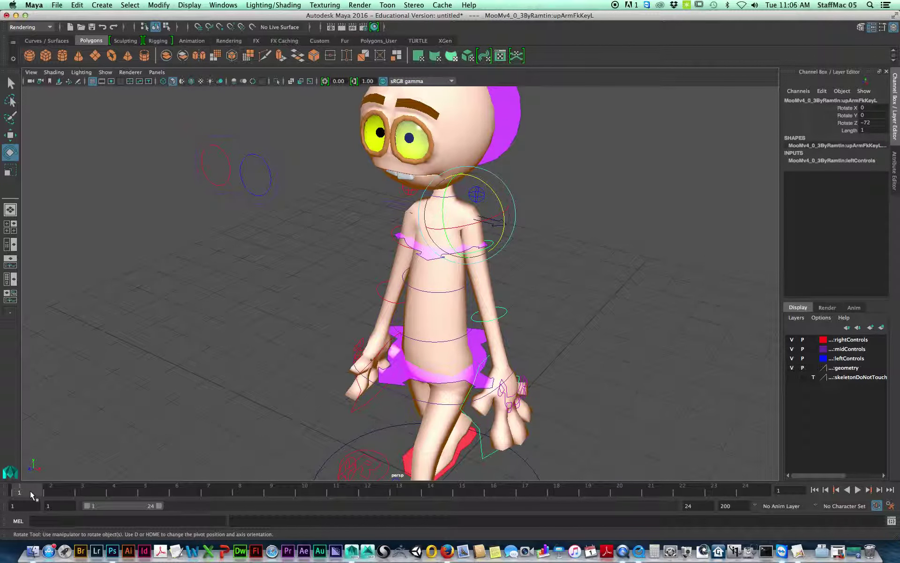
key("s")
left_click_drag(433, 352, 413, 386, "alt")
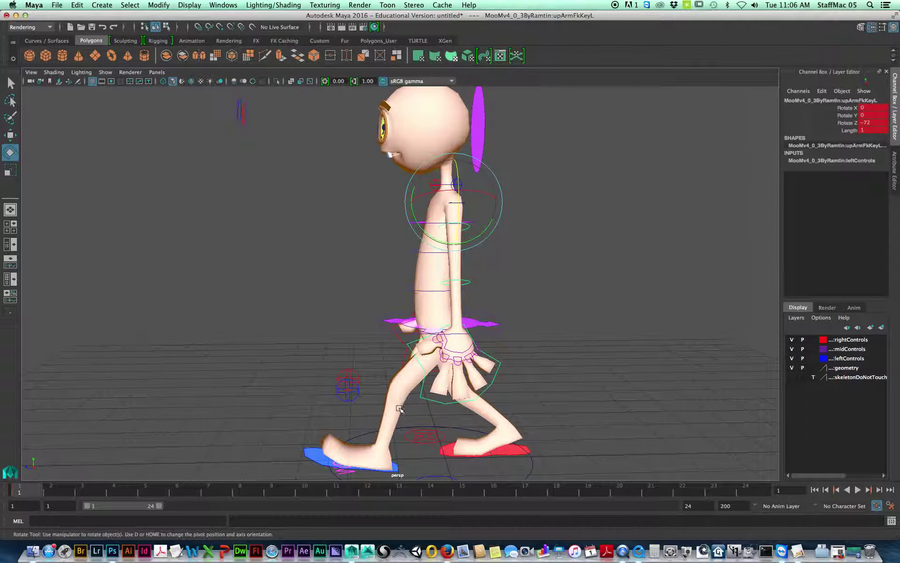
left_click_drag(443, 243, 459, 244)
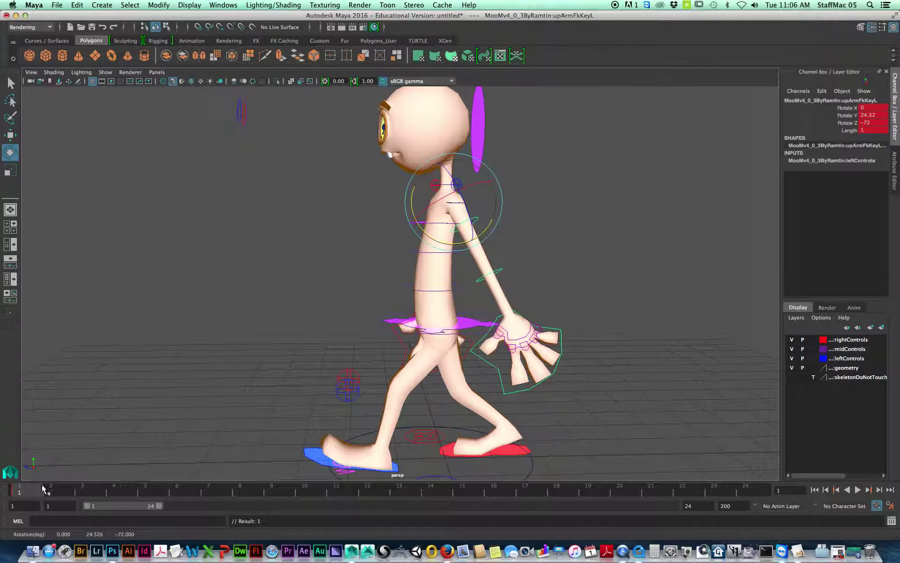
key("alt+v")
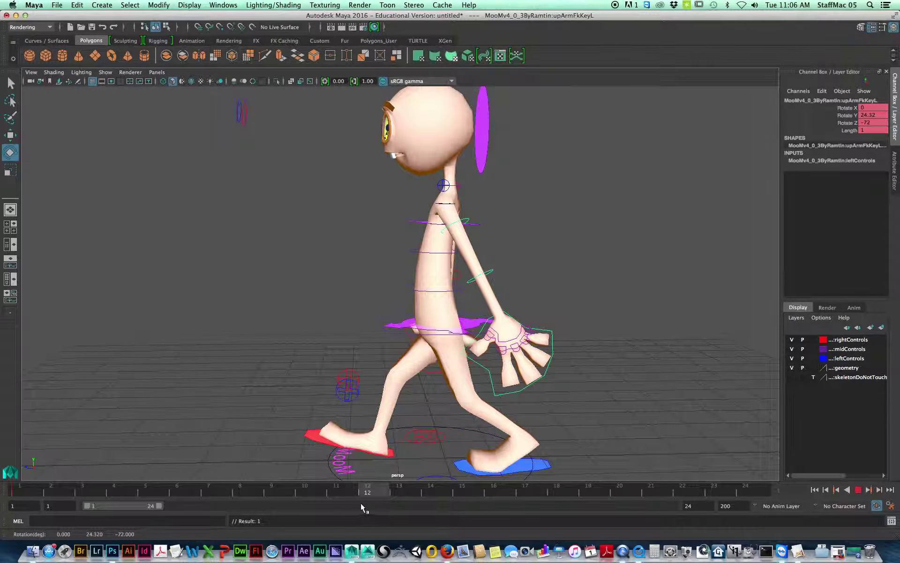
Step: Swing the left upper arm forward to a Rotate Y of -27.66 at frame 12, key 24.32 at frame 24, and preview the swing
key("alt+v")
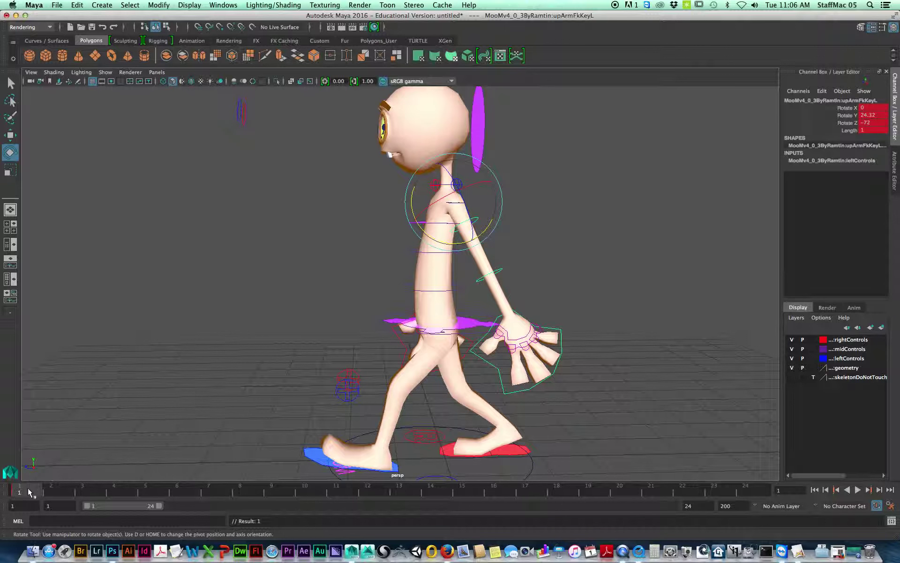
left_click_drag(28, 487, 367, 489)
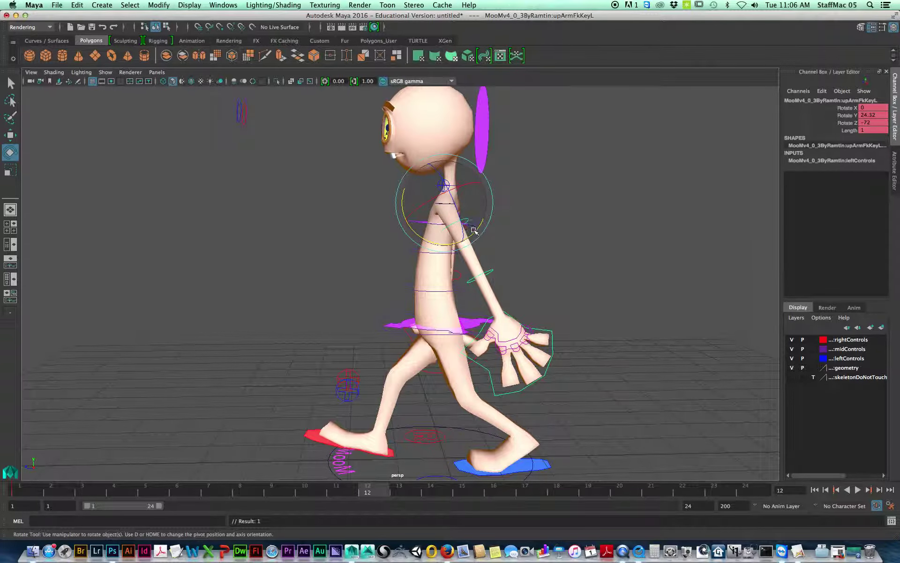
left_click_drag(474, 230, 438, 247)
left_click_drag(368, 489, 754, 497)
key("s")
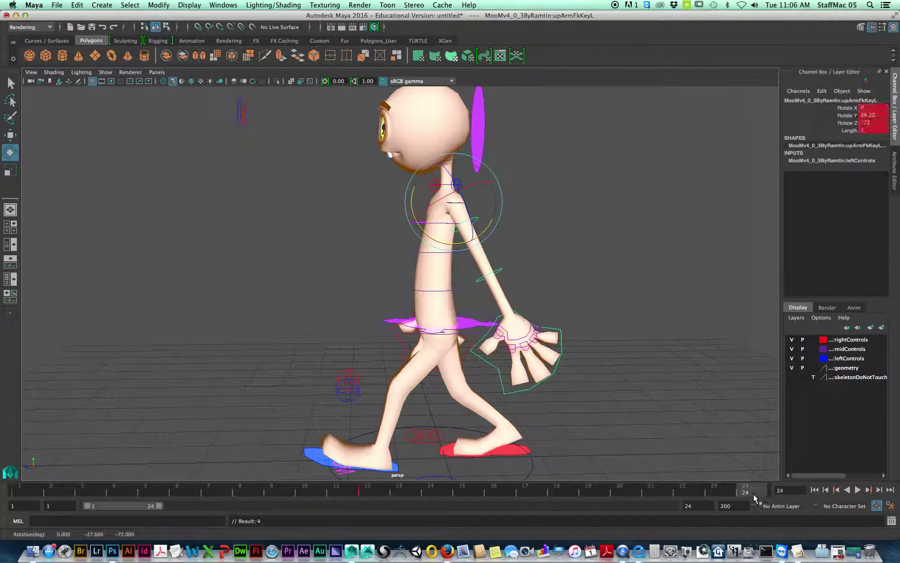
left_click(858, 490)
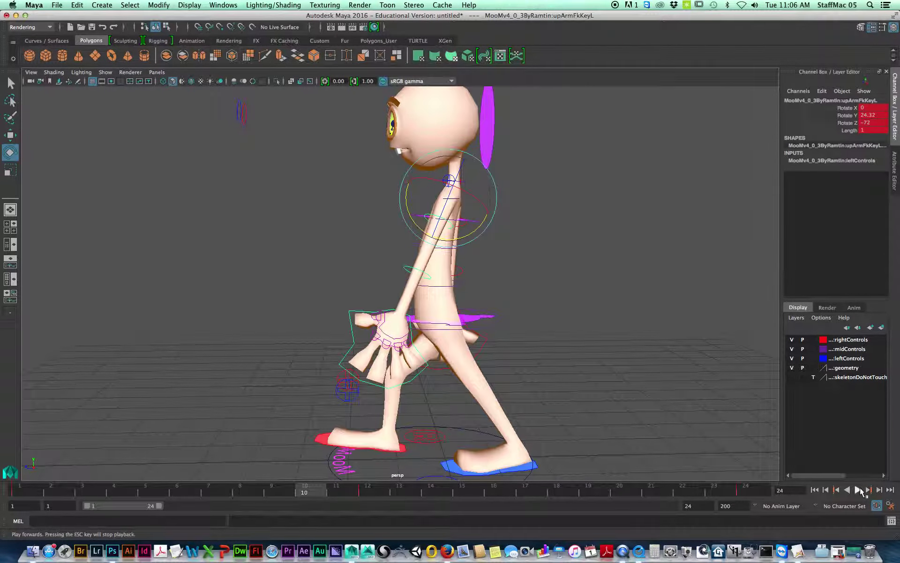
left_click(861, 491)
Step: Select the right upper arm control at frame 1, swing that arm forward to a Rotate Y of 26.019, and key it
left_click_drag(375, 240, 471, 243, "alt")
left_click(361, 210)
left_click_drag(284, 319, 391, 316, "alt")
left_click(22, 488)
left_click_drag(374, 276, 395, 229, "alt")
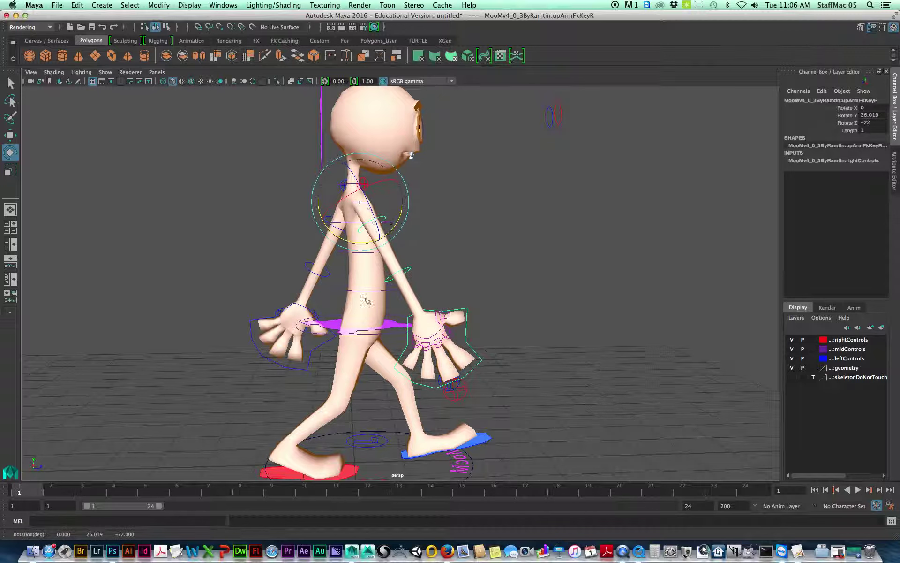
key("s")
Step: Swing the right upper arm backward to a Rotate Y of -18.518 at frame 12, key 26.019 at frame 24, and preview the swing
key("alt+v")
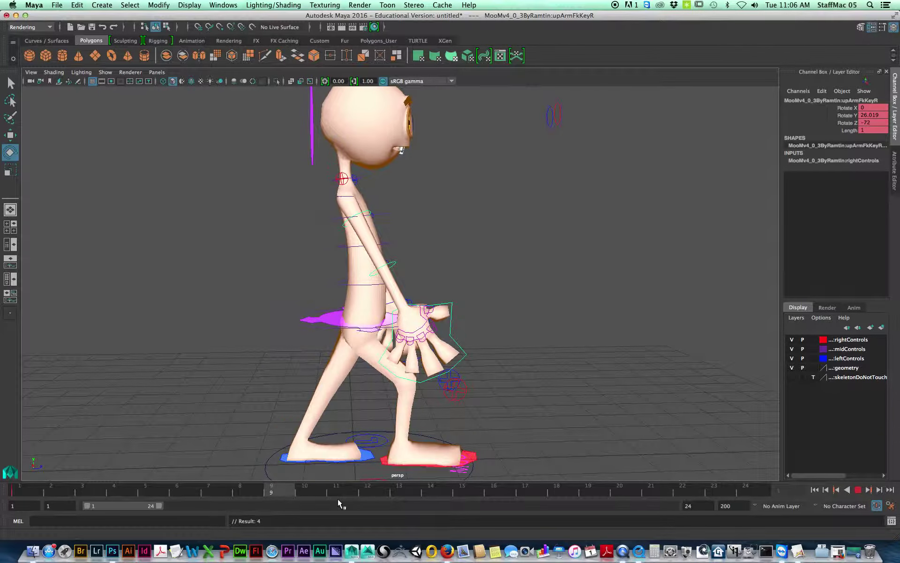
left_click(367, 492)
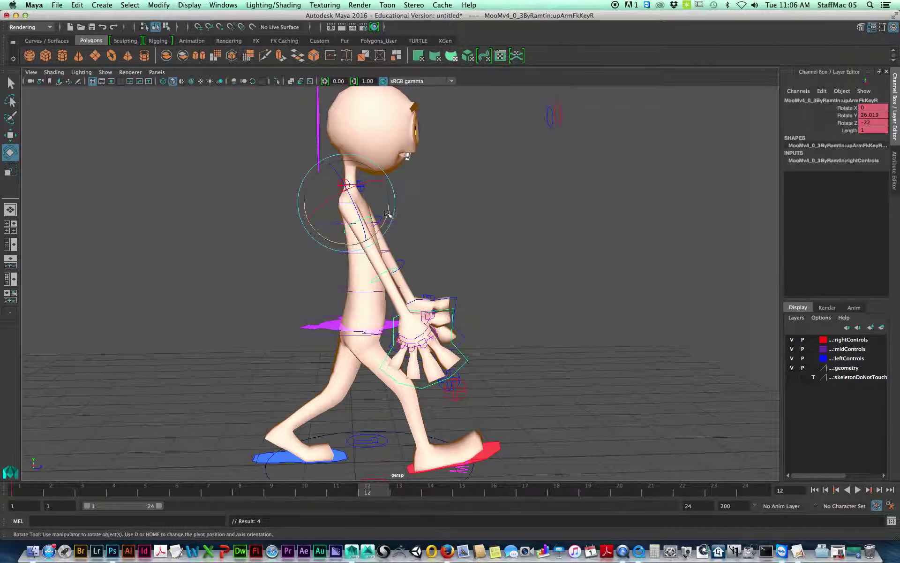
left_click_drag(387, 213, 368, 239)
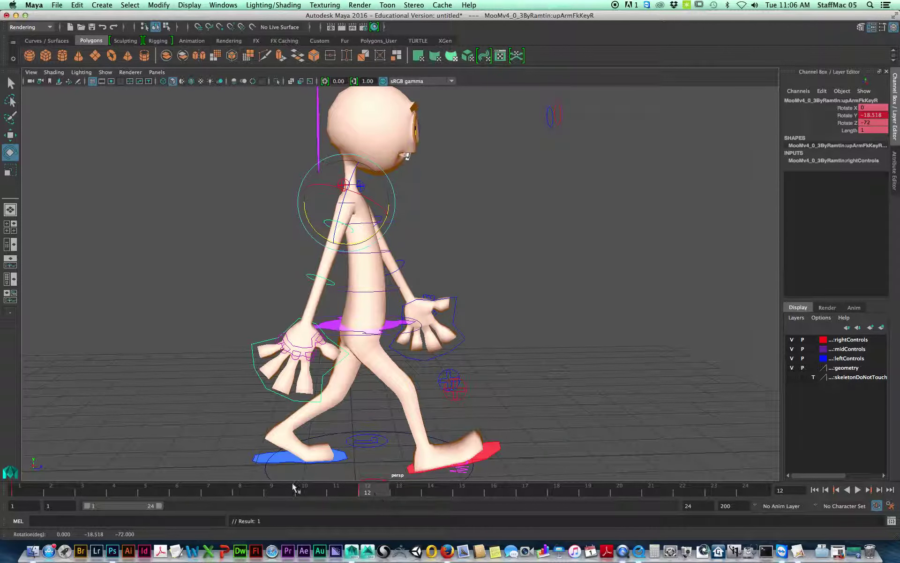
left_click_drag(285, 489, 46, 493)
left_click(749, 492)
left_click(857, 489)
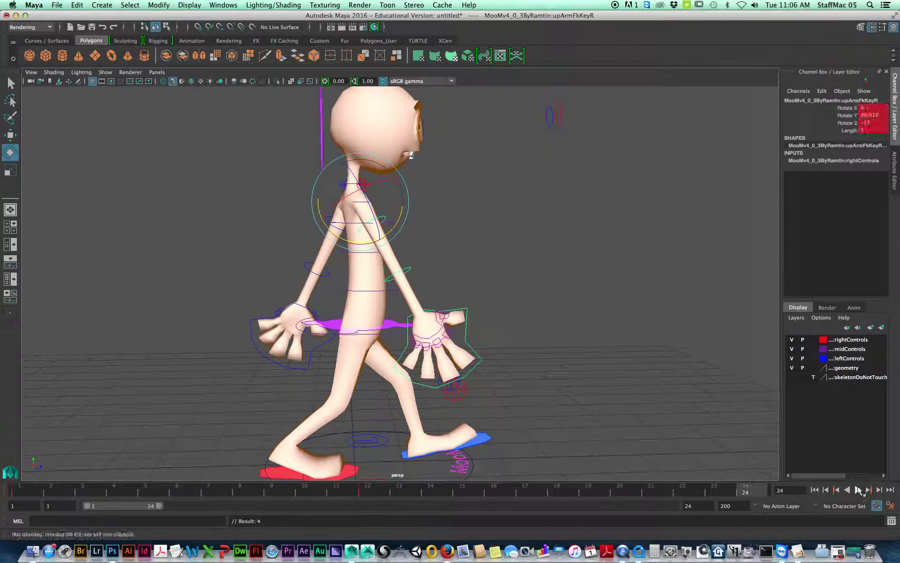
left_click(858, 490)
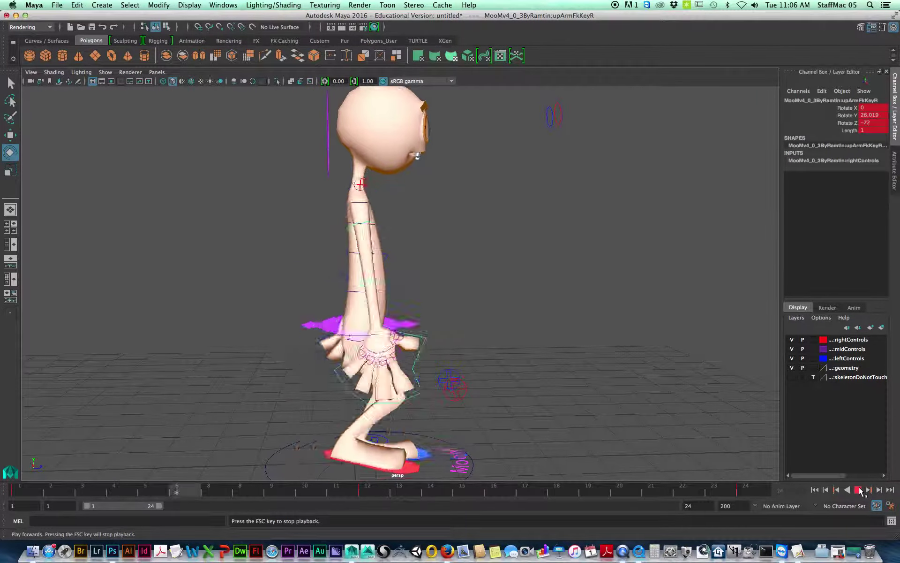
left_click(859, 491)
Step: Select the right lower arm control, bend the elbow to a Rotate Y of 40.092 at frame 6, and key only that channel
left_click_drag(599, 357, 514, 347, "alt")
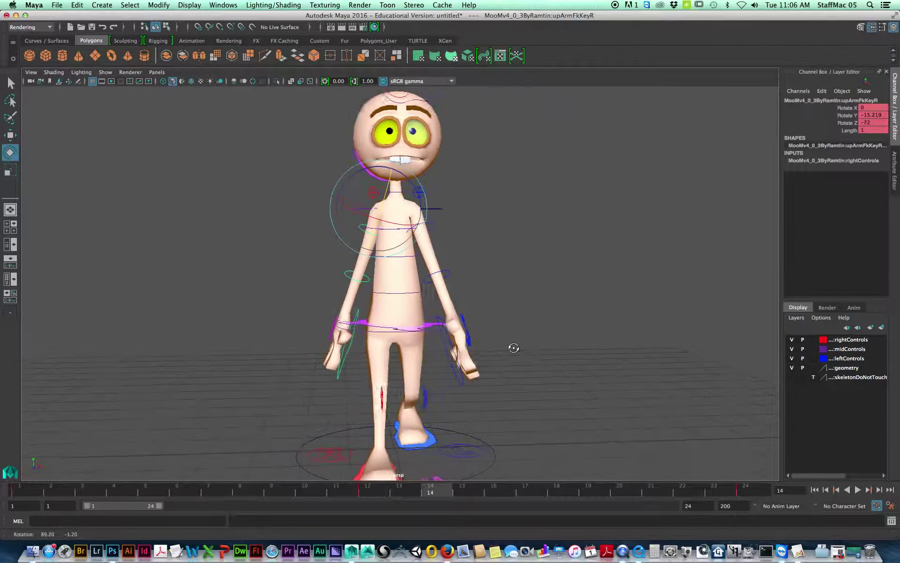
right_click_drag(514, 348, 547, 316, "alt")
middle_click_drag(546, 315, 544, 326, "alt")
left_click(458, 282)
left_click_drag(342, 286, 393, 304, "alt")
left_click(324, 290)
middle_click_drag(393, 304, 423, 283, "alt")
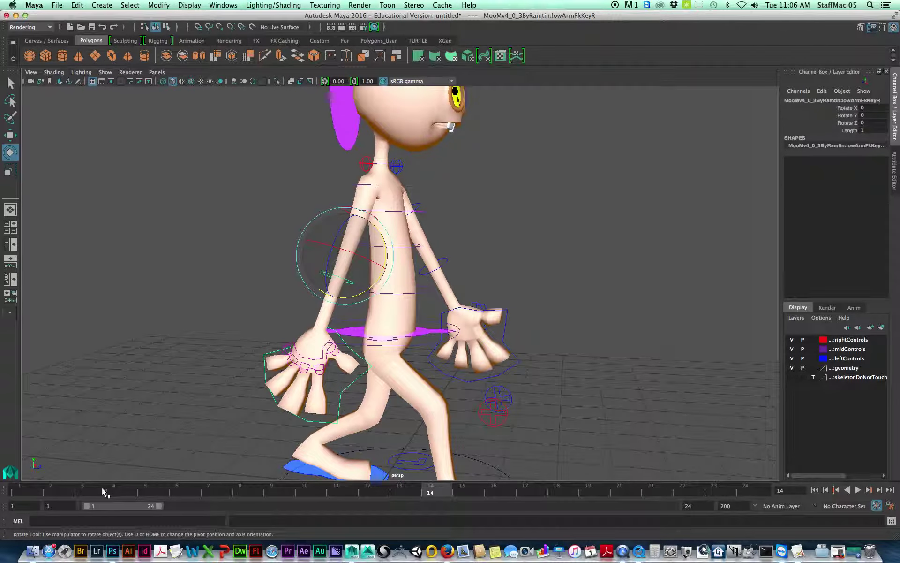
left_click(27, 491)
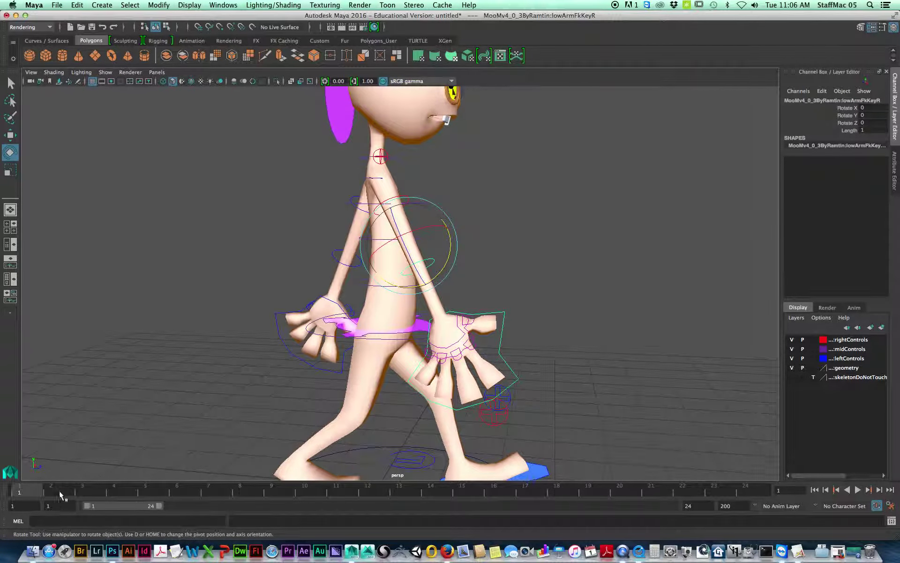
middle_click_drag(470, 284, 482, 296, "alt")
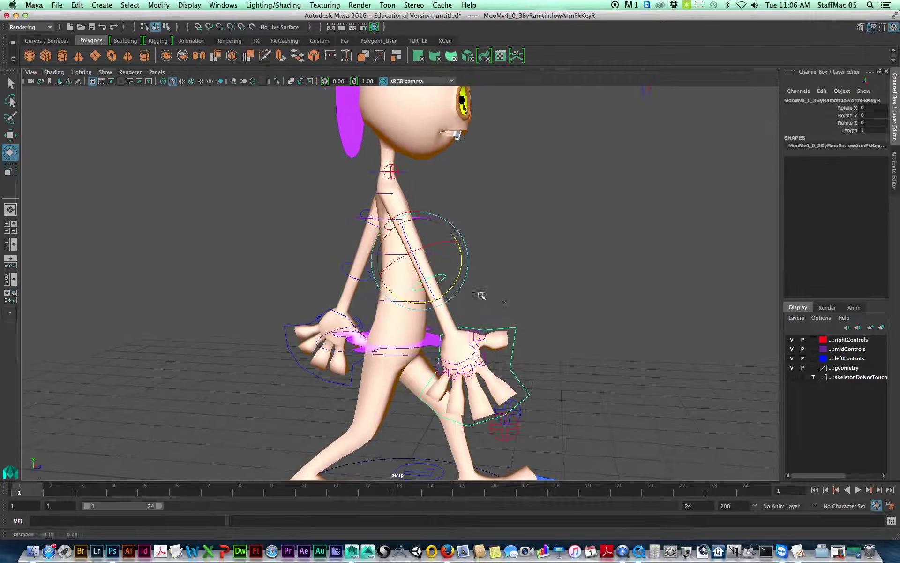
right_click_drag(482, 295, 492, 305, "alt")
left_click_drag(492, 306, 488, 326, "alt")
right_click_drag(487, 326, 463, 334, "alt")
mouse_move(463, 333)
middle_mouse_down("alt")
mouse_move(465, 344)
mouse_move(472, 340)
middle_mouse_up("alt")
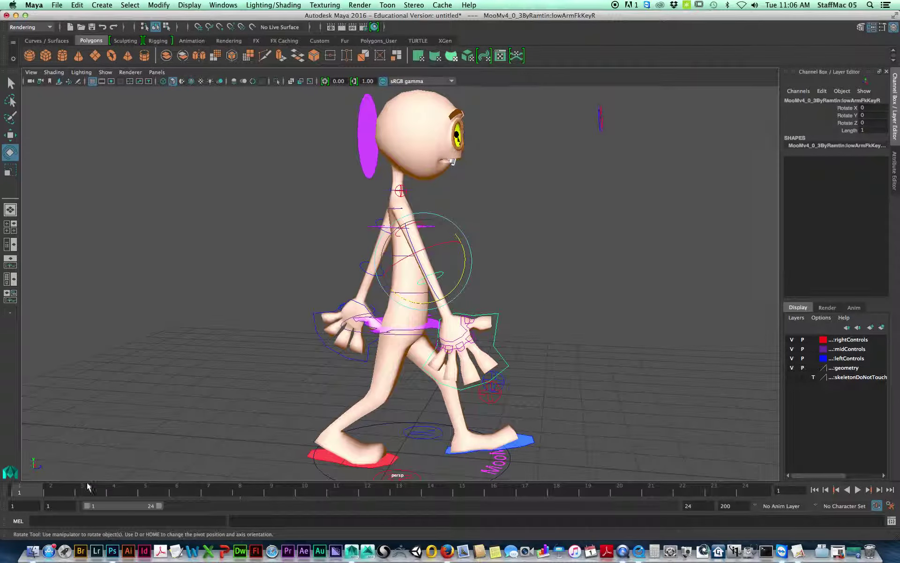
left_click(48, 487)
mouse_move(73, 491)
left_mouse_down()
mouse_move(4, 492)
mouse_move(177, 494)
left_mouse_up()
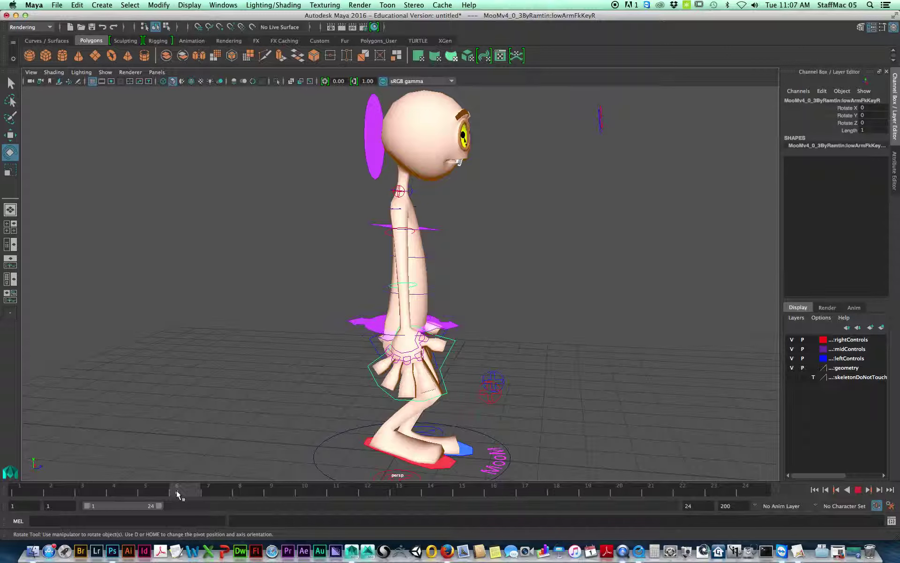
left_click_drag(441, 291, 449, 258)
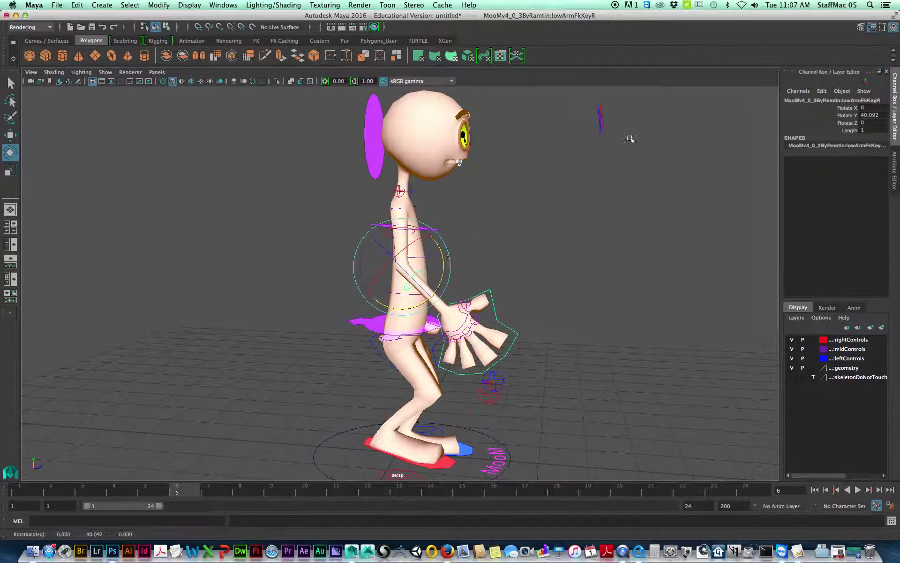
left_click(850, 115)
right_click(849, 117)
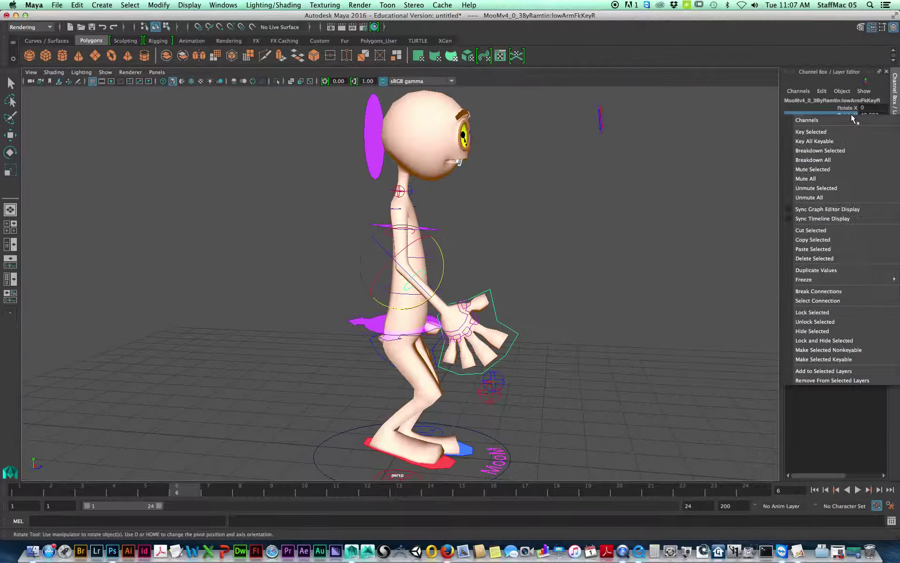
left_click(843, 130)
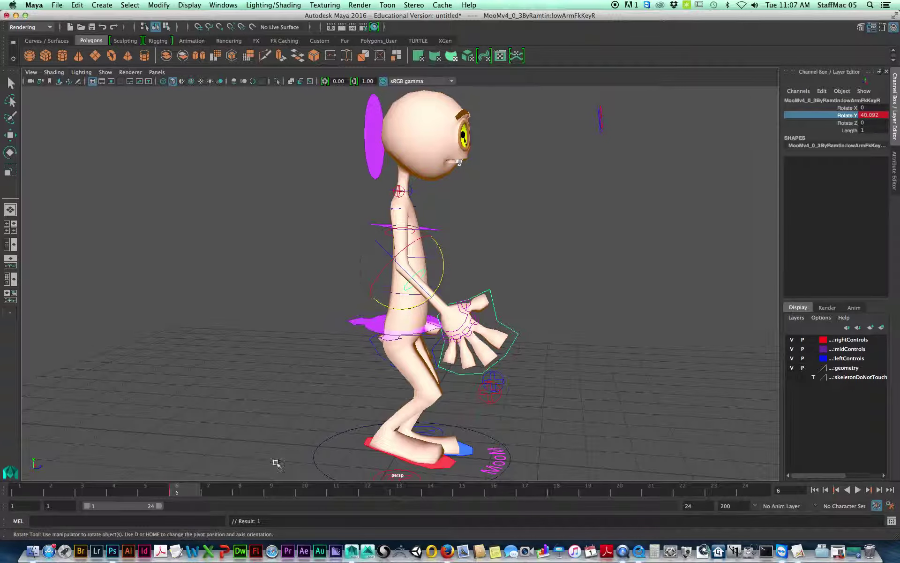
Step: Straighten the right lower arm to a Rotate Y of 10.733 at frame 18
key("alt+v")
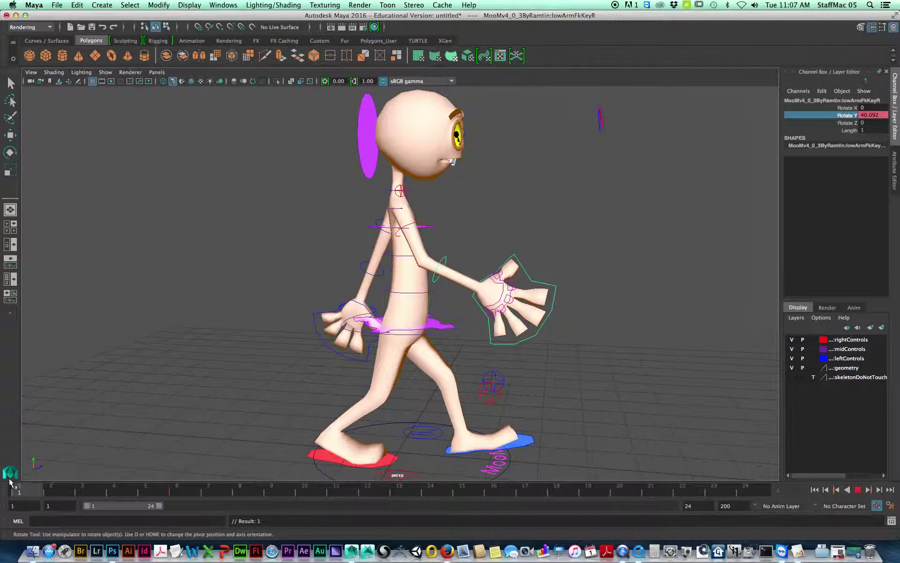
left_click_drag(125, 488, 560, 499)
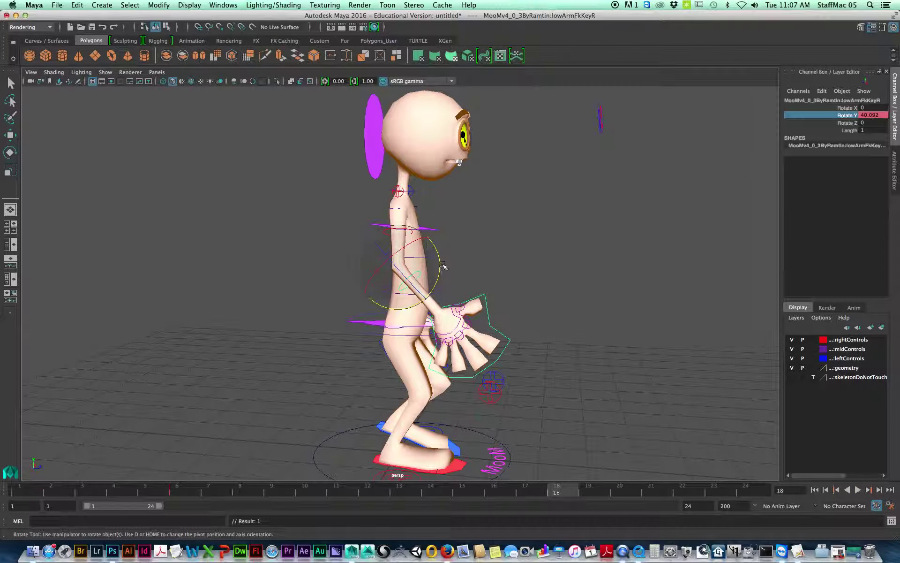
left_click_drag(439, 259, 443, 288)
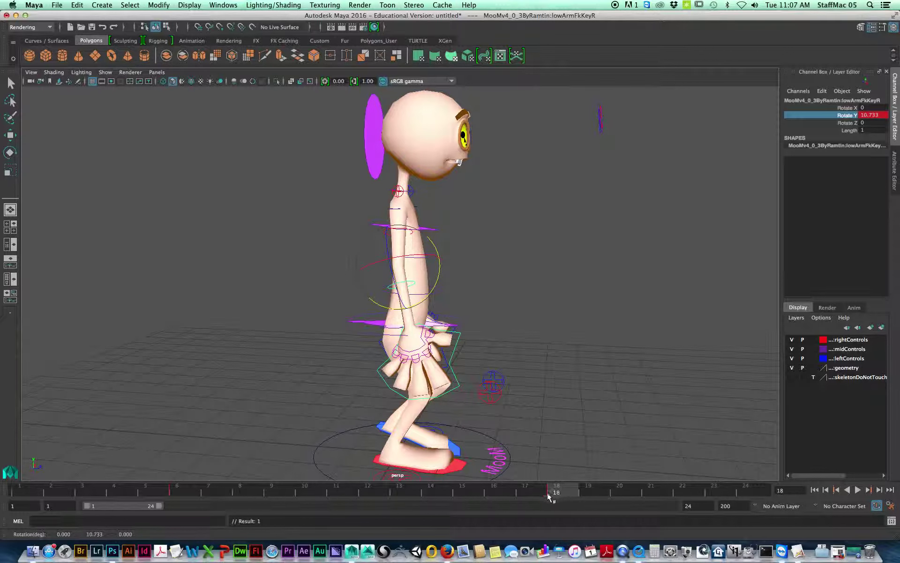
Step: Carry the right lower arm's frame 12 Rotate Y of 25.413 to frames 24 and 1, key it on both, and play the cycle
key("alt+v")
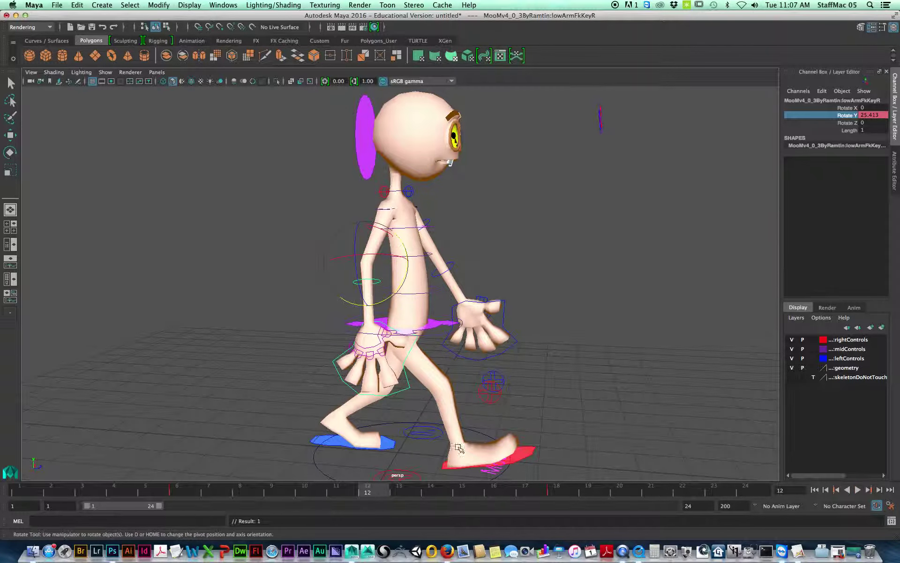
mouse_move(381, 494)
left_mouse_down()
mouse_move(588, 490)
mouse_move(762, 501)
left_mouse_up()
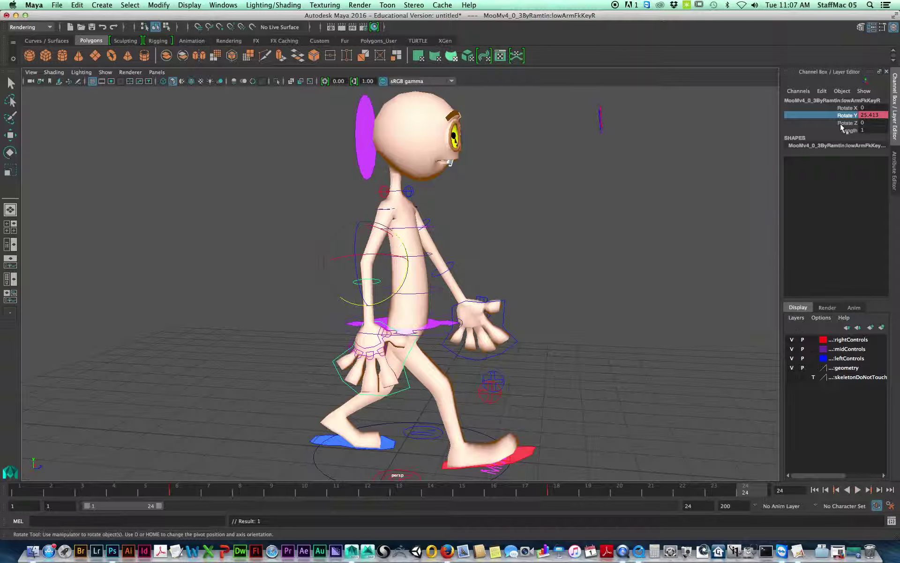
right_click(851, 117)
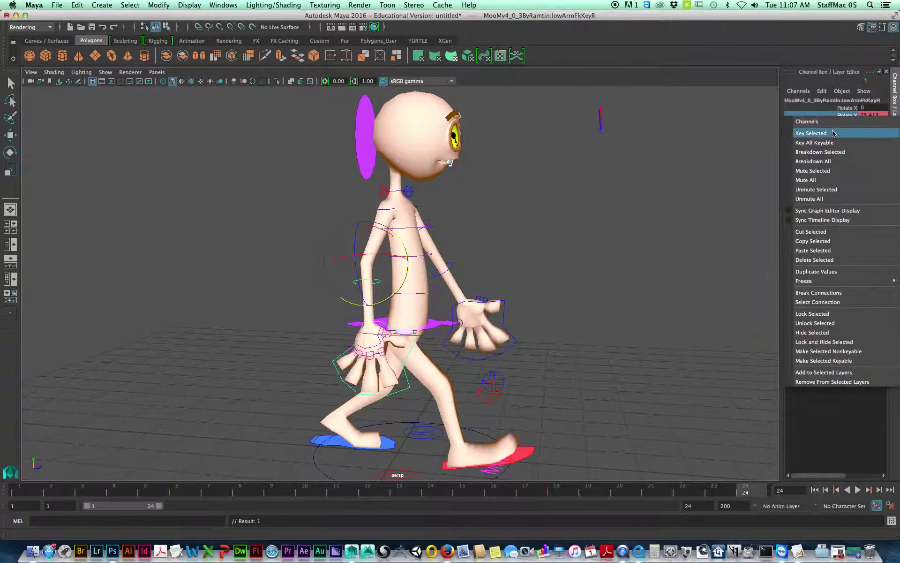
left_click(832, 132)
left_click_drag(754, 497, 1, 486)
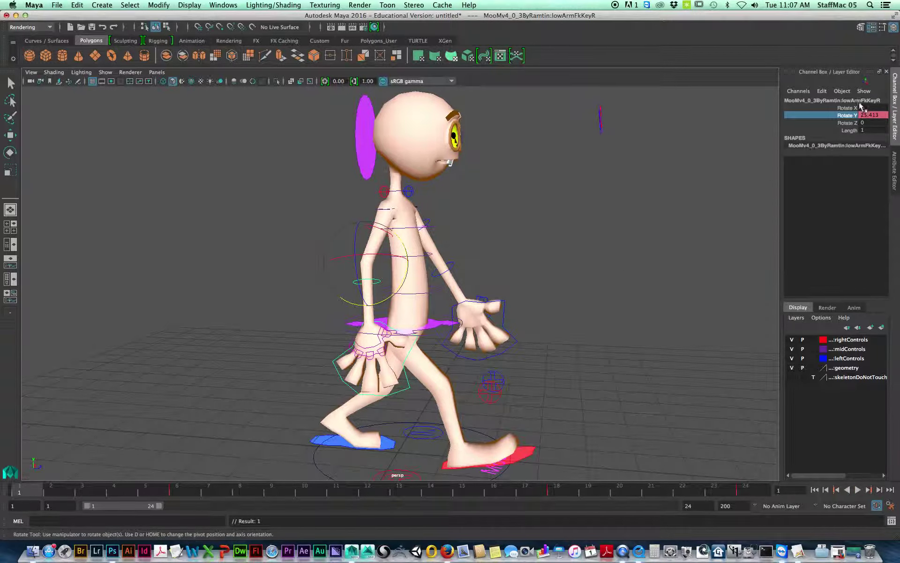
right_click(852, 116)
left_click(833, 132)
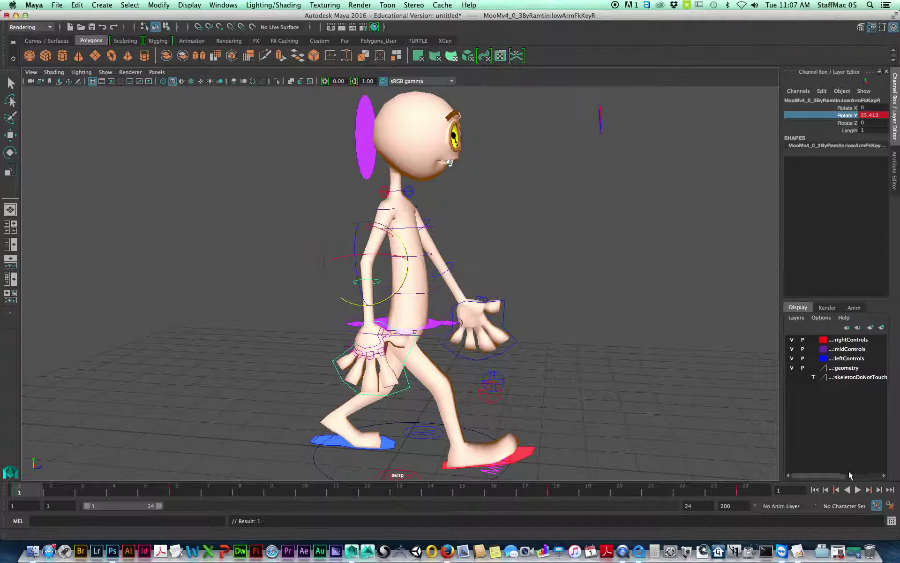
left_click(858, 490)
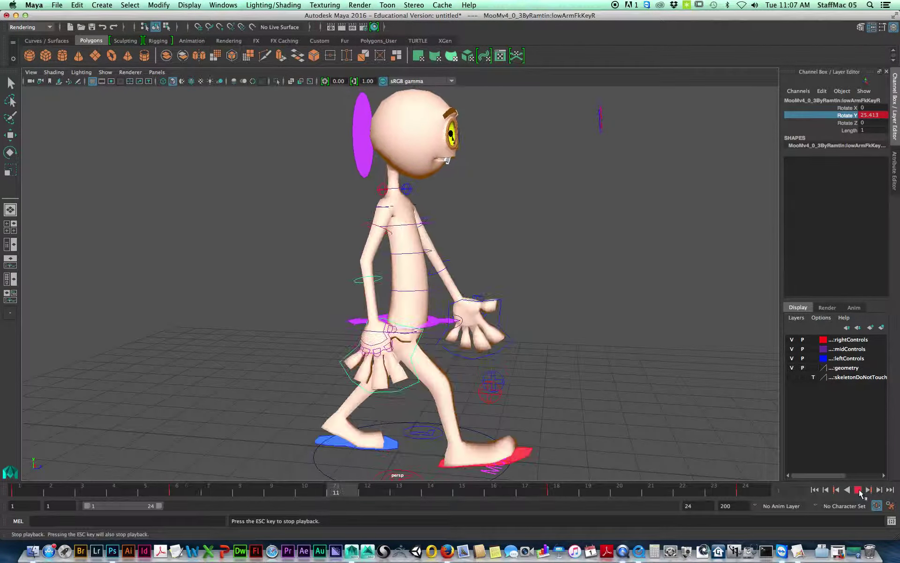
key("Escape")
Step: Select the left lower arm control, bend it to a Rotate Y of -9.371 at frame 6, and key only that channel
left_click_drag(469, 223, 443, 230, "alt")
left_click_drag(645, 356, 445, 406, "alt")
left_click(469, 270)
left_click(18, 489)
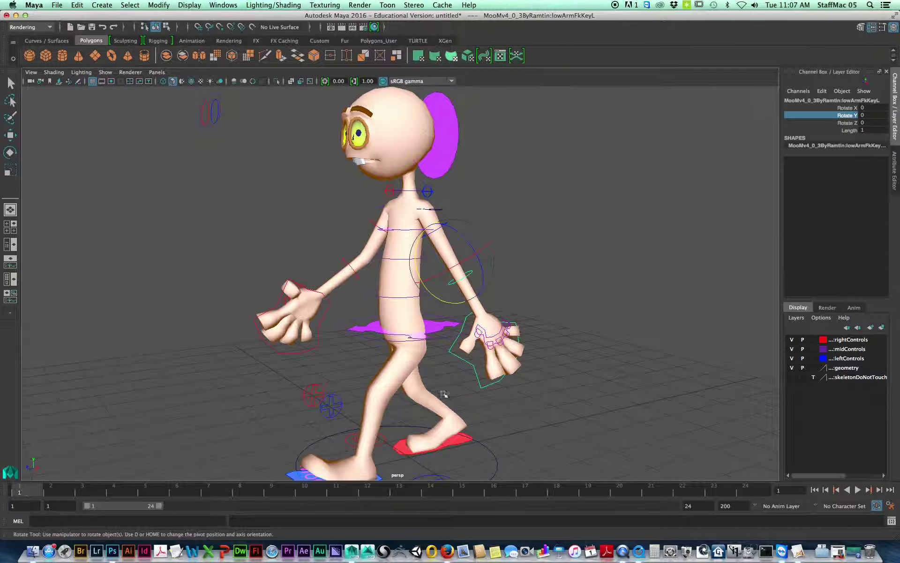
key("alt+v")
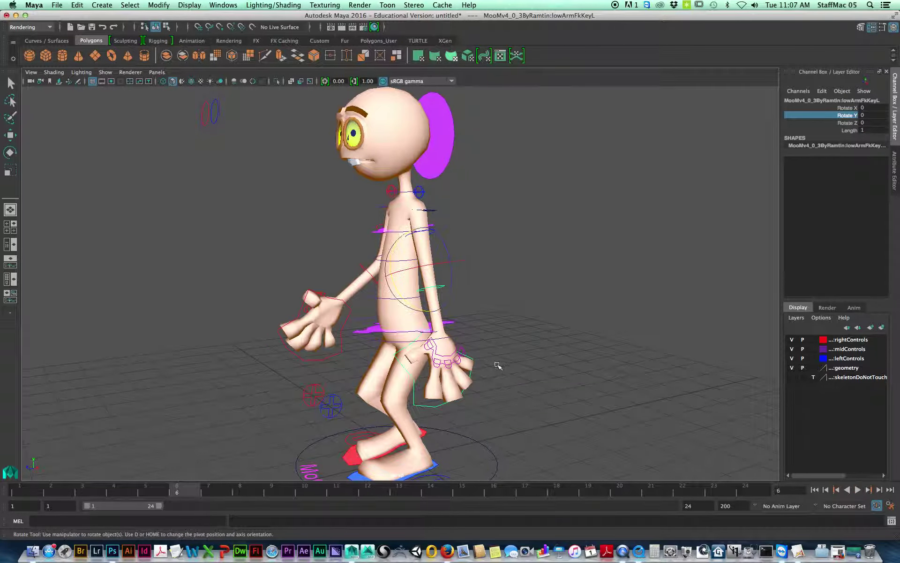
left_click_drag(497, 365, 473, 356, "alt")
left_click_drag(427, 304, 425, 308)
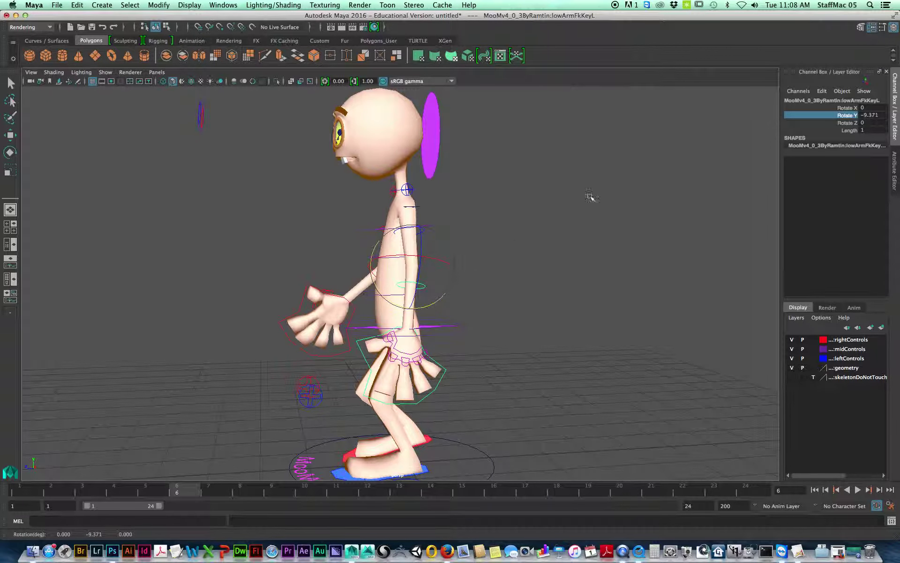
right_click(846, 120)
left_click(851, 127)
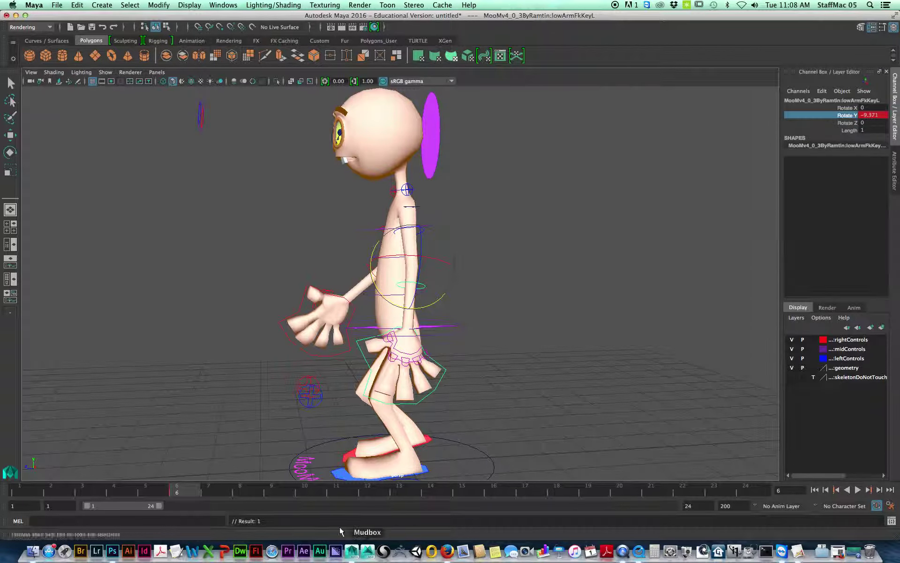
Step: Bend the left lower arm forward to a Rotate Y of -45.748 at frame 18 and key it
key("alt+v")
left_click_drag(305, 495, 571, 494)
left_click_drag(434, 300, 406, 314)
key("s")
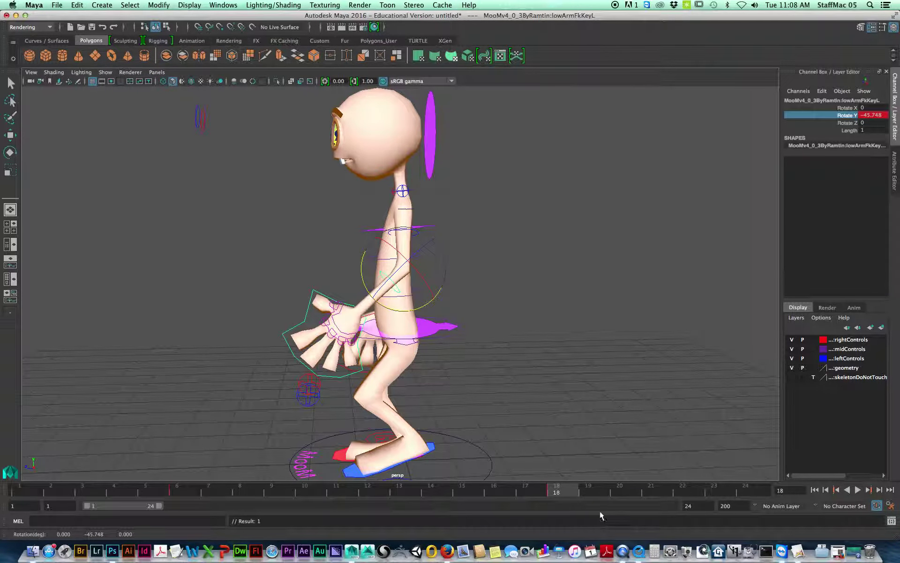
Step: Carry the left lower arm's frame 12 Rotate Y of -27.56 to frames 24 and 1, key it on both, and play the cycle
left_click_drag(566, 492, 371, 491)
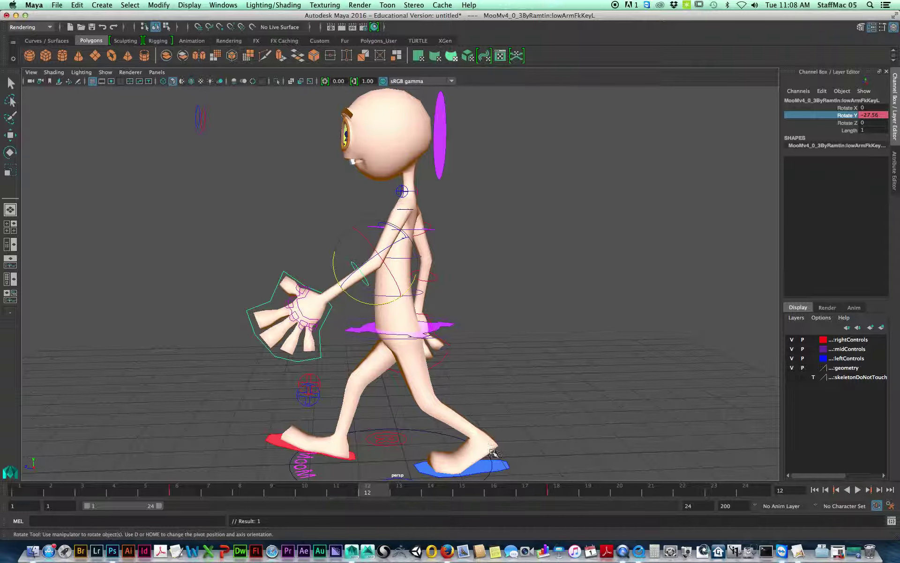
left_click_drag(369, 493, 755, 498)
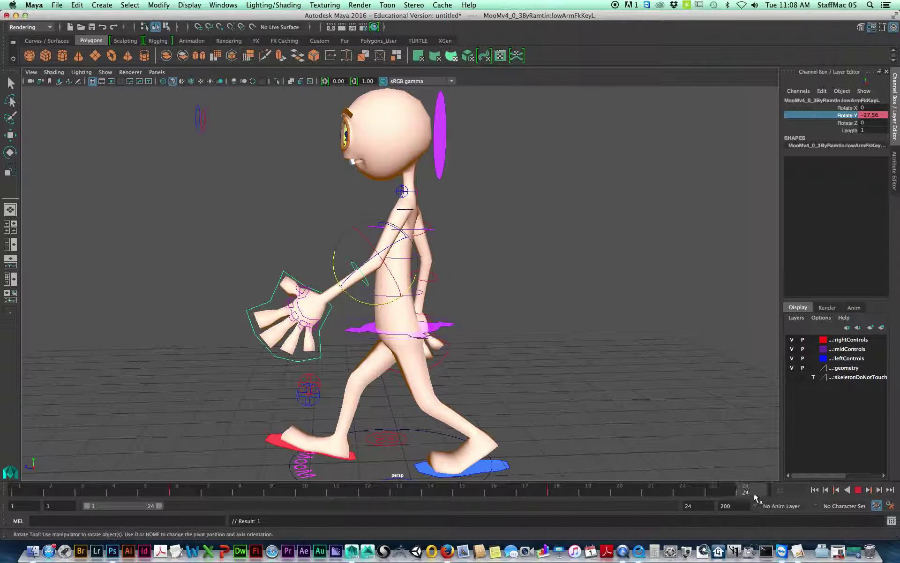
right_click(847, 118)
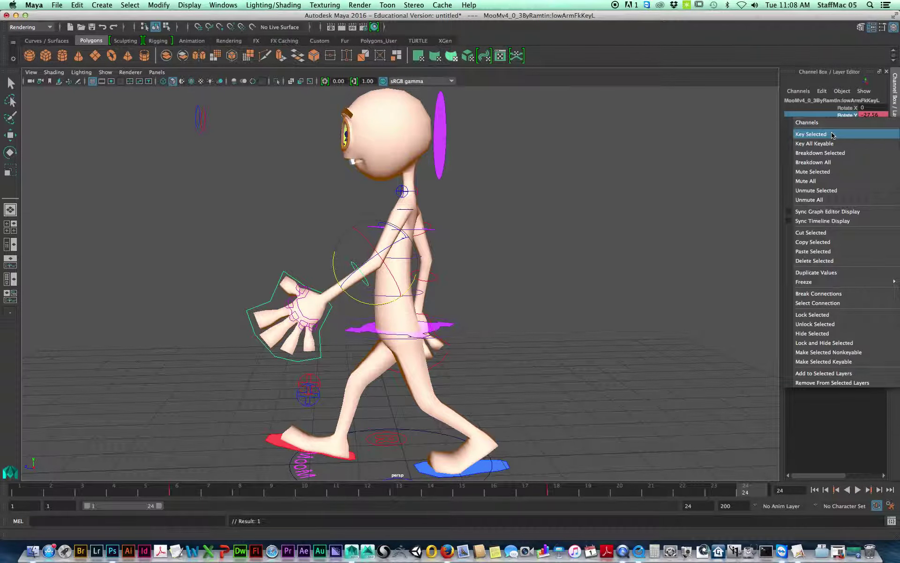
left_click(831, 134)
left_click_drag(748, 492, 21, 491)
right_click(858, 123)
left_click(841, 140)
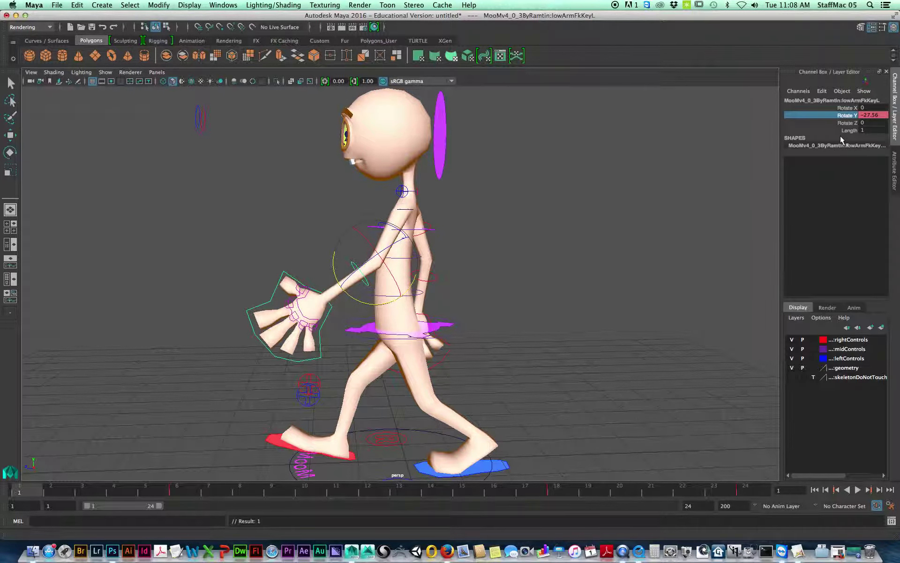
left_click(860, 490)
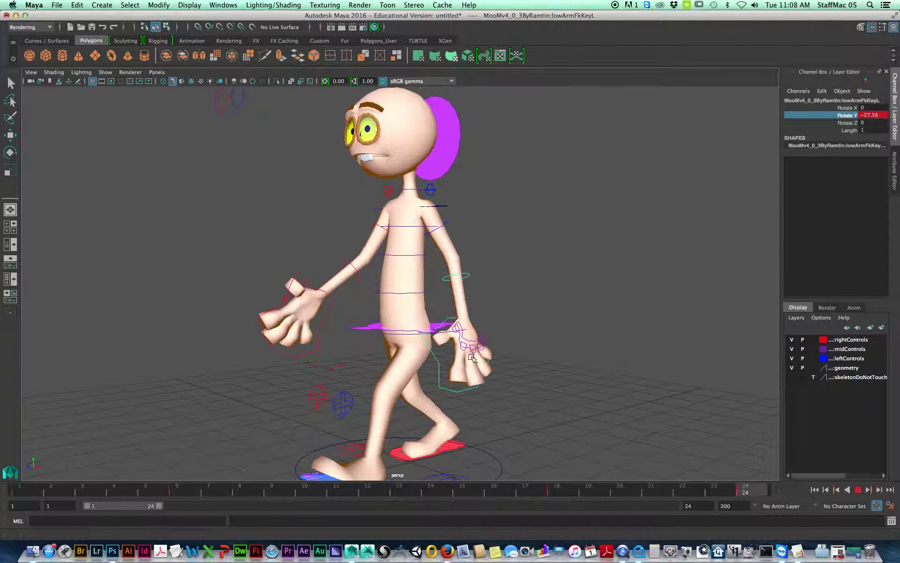
left_click(859, 490)
Step: Select the left and right palm controls together and curl the fingers of both hands to a Curl of 0.5
scroll(599, 347, "up", 3)
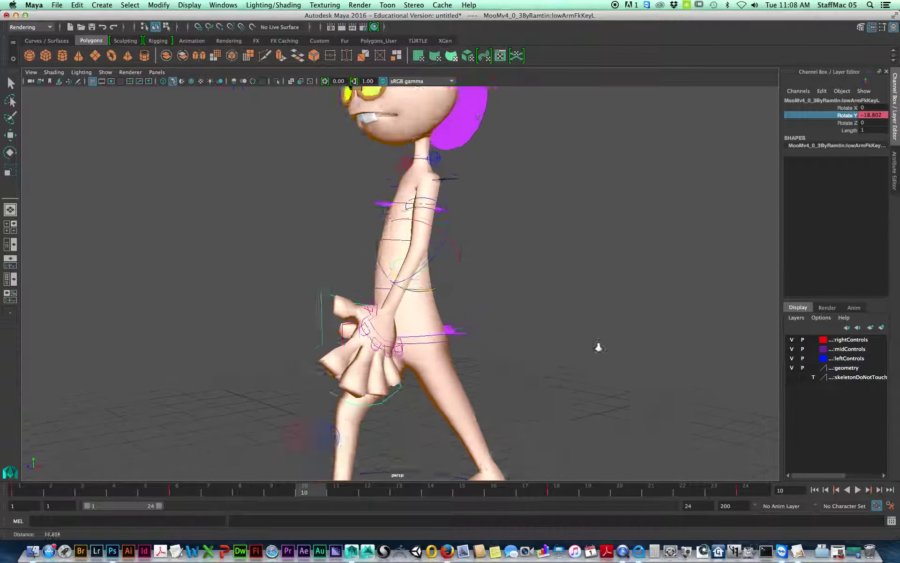
right_click_drag(598, 346, 605, 346, "alt")
middle_click_drag(604, 346, 606, 331, "alt")
left_click_drag(607, 331, 584, 328, "alt")
left_click(395, 349)
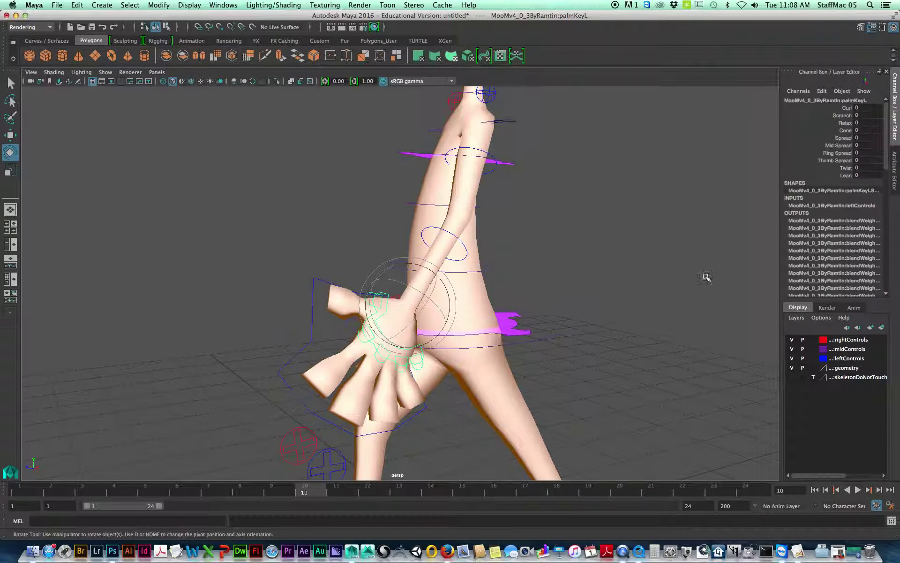
left_click_drag(383, 380, 482, 382, "alt")
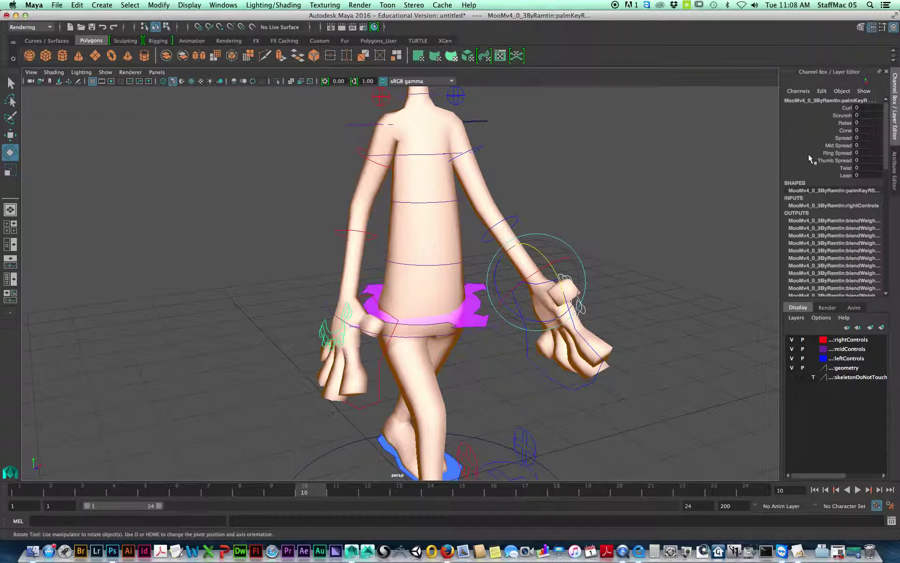
left_click(848, 108)
mouse_move(492, 321)
middle_mouse_down()
mouse_move(539, 321)
mouse_move(493, 322)
middle_mouse_up()
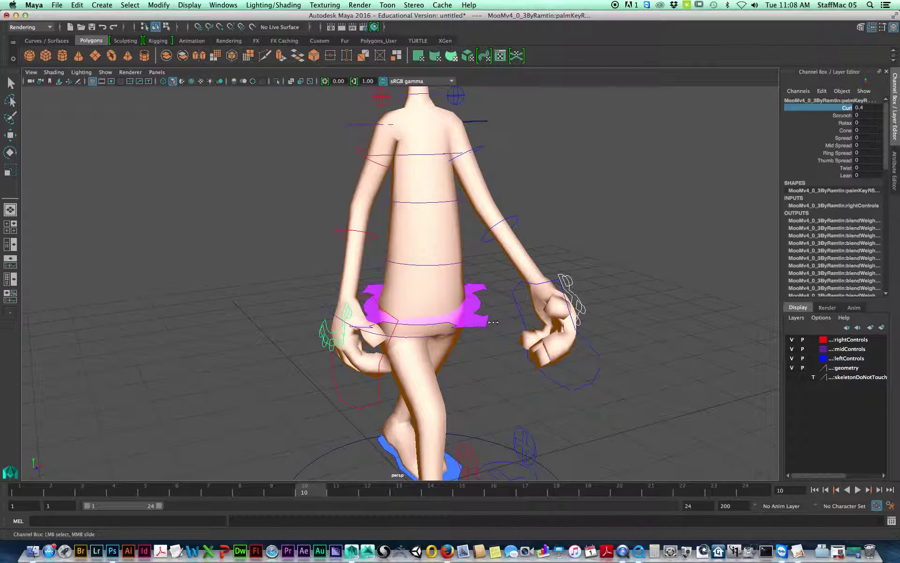
left_click_drag(506, 333, 552, 351, "alt")
right_click_drag(552, 352, 522, 346, "alt")
middle_click_drag(539, 365, 551, 334, "alt")
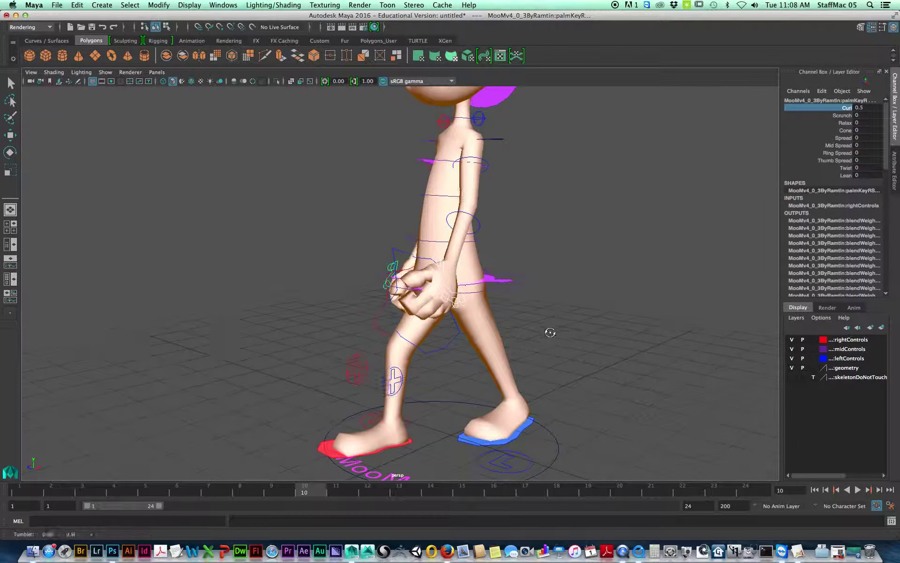
Step: Play the walk cycle and examine the whole character's motion with the curled hands from several angles and distances
left_click(859, 489)
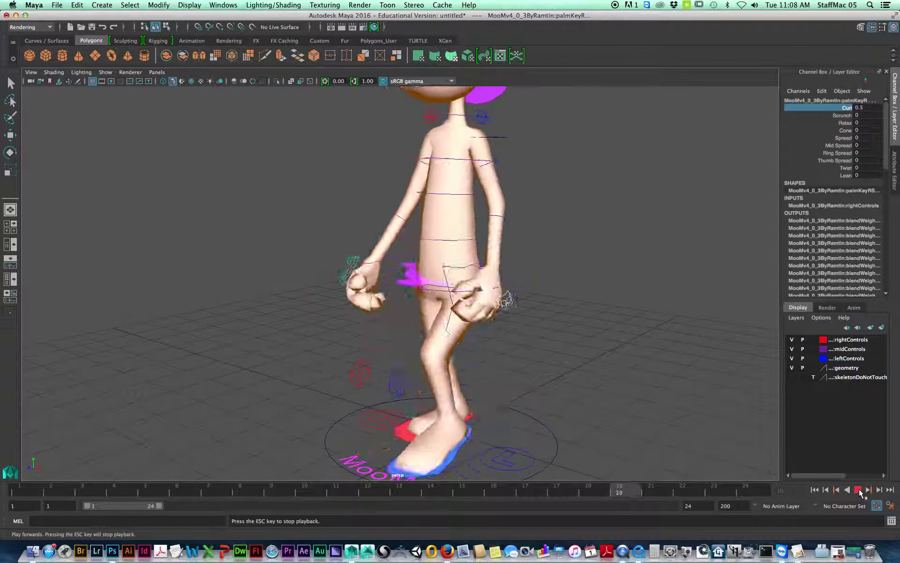
right_click_drag(534, 339, 520, 325, "alt")
middle_click_drag(525, 323, 550, 400, "alt")
left_click_drag(453, 325, 520, 359, "alt")
right_click_drag(520, 359, 478, 372, "alt")
middle_click_drag(488, 373, 491, 332, "alt")
left_click_drag(490, 332, 516, 355, "alt")
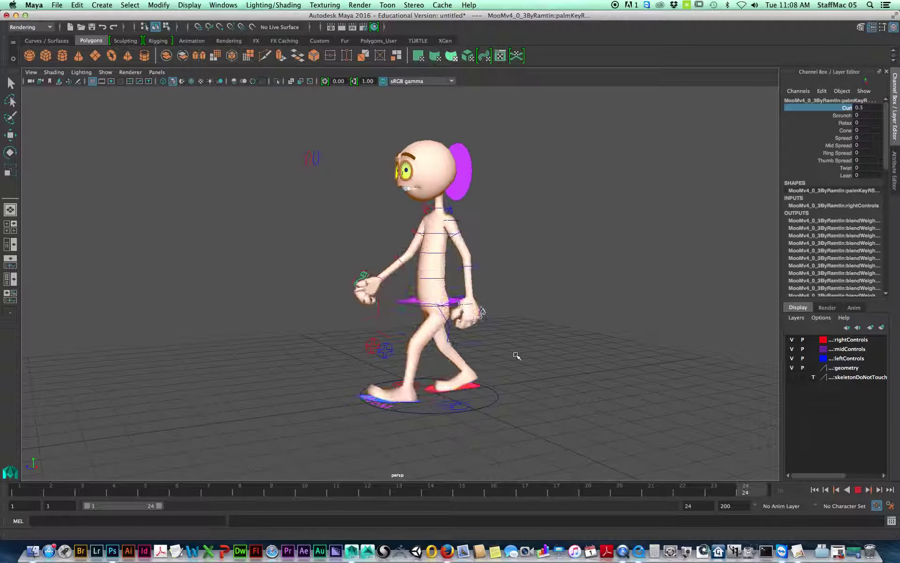